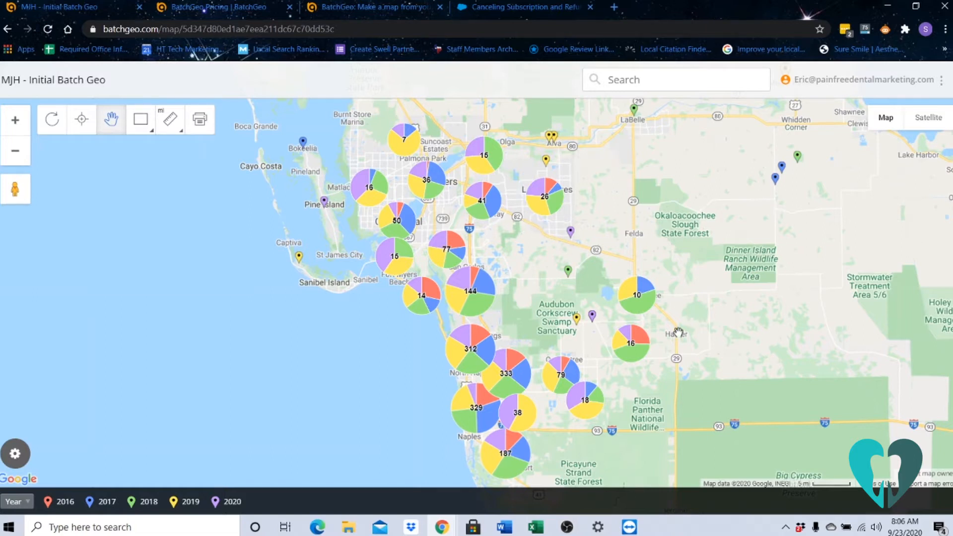
View the details of the green 2018 marker south of Sun-N-Fun Lagoon in North Naples.
drag(552, 304, 590, 234)
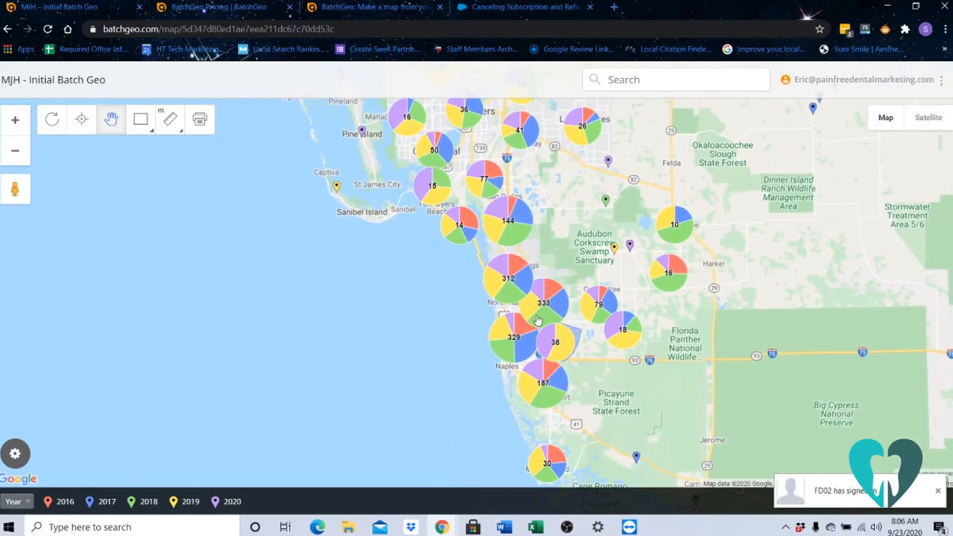
scroll(526, 311, up, 1)
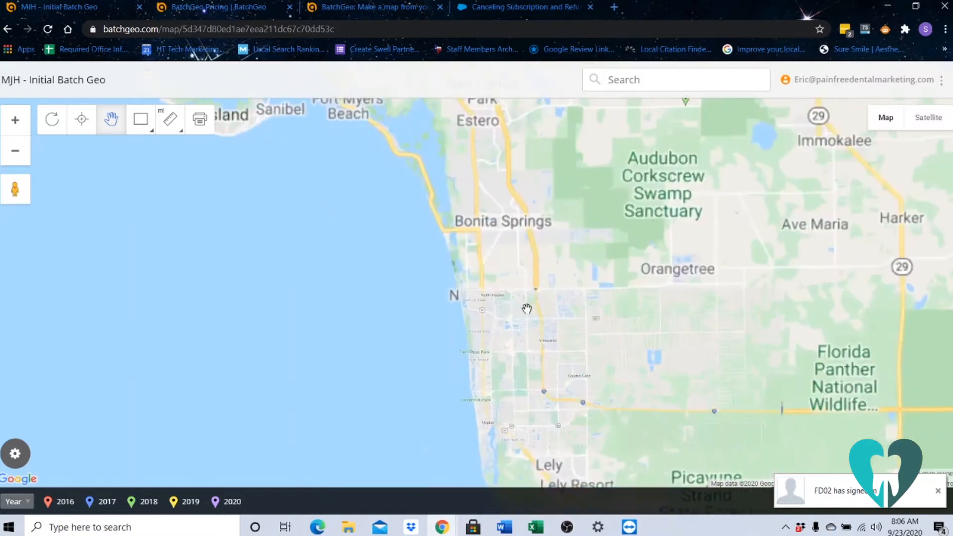
scroll(526, 310, up, 2)
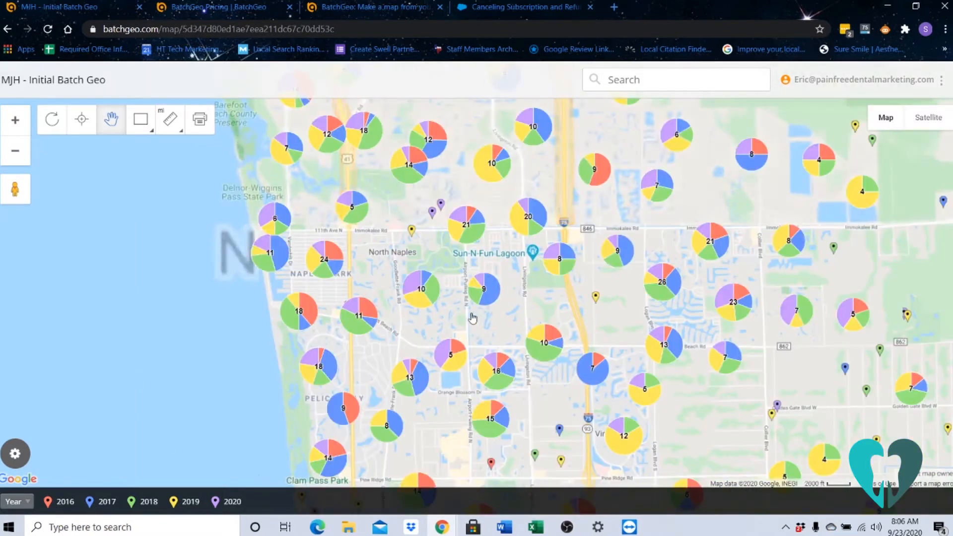
scroll(471, 318, up, 2)
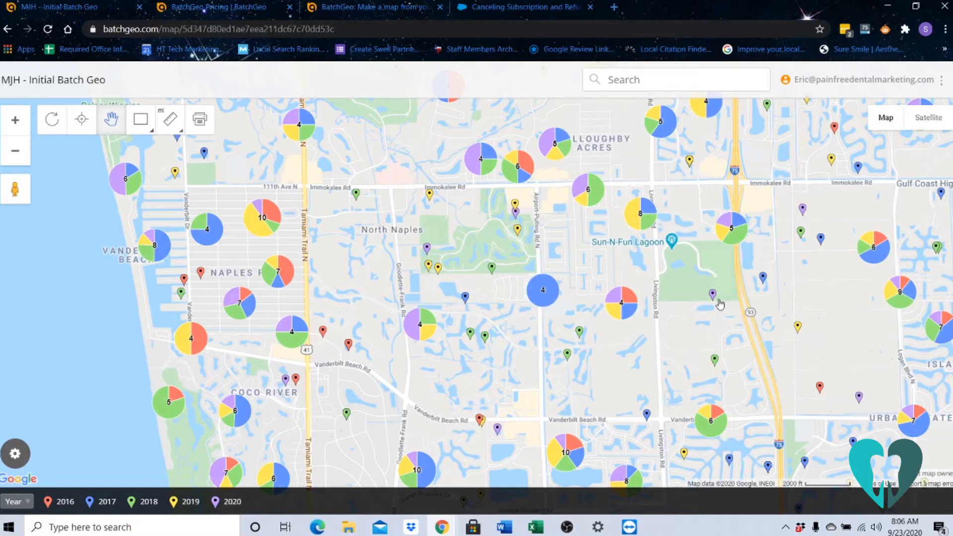
click(714, 360)
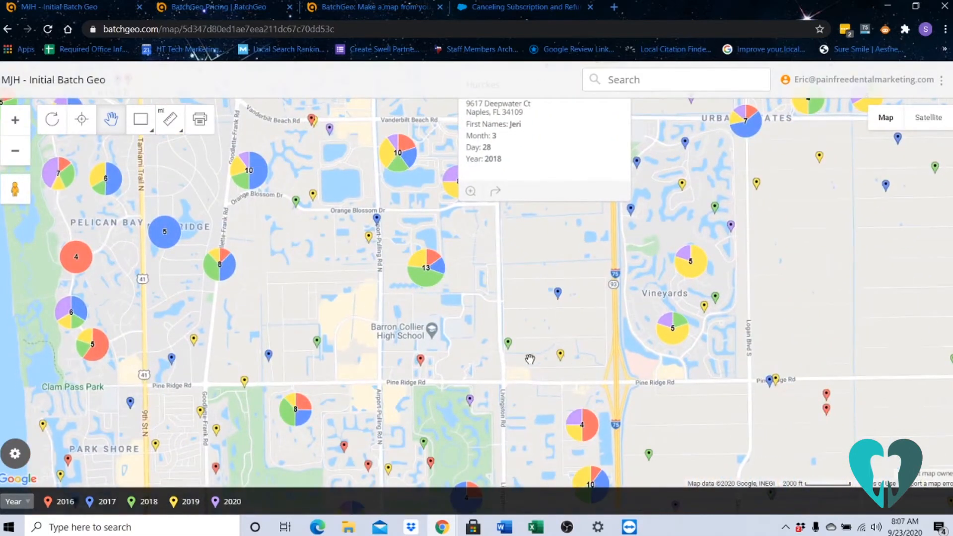
Close the marker's details and examine the clusters across the wider Naples and Fort Myers region.
drag(365, 272, 434, 381)
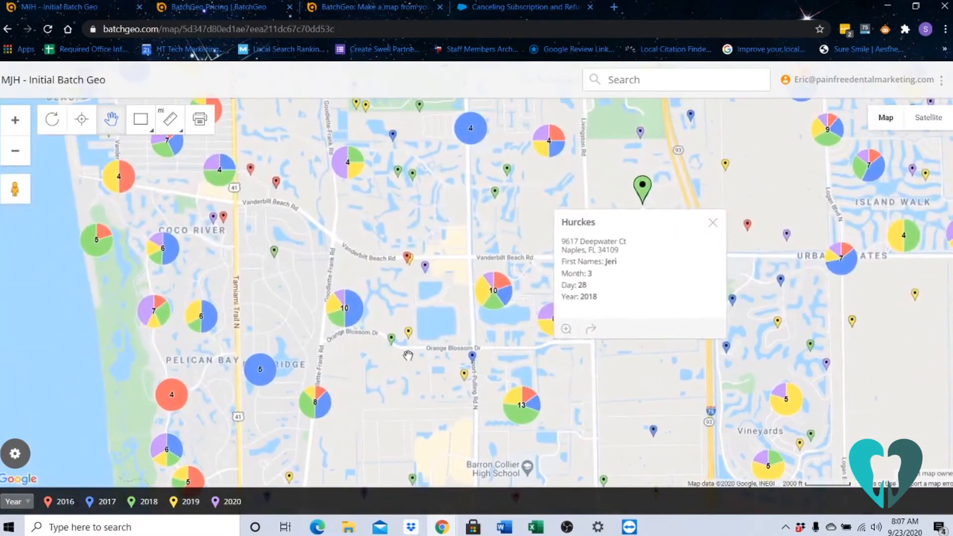
scroll(323, 229, down, 1)
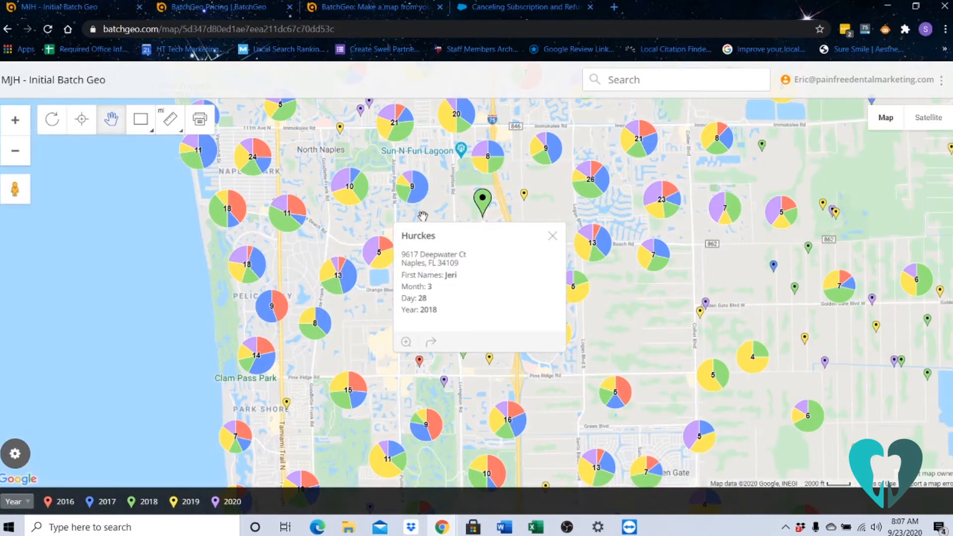
click(553, 236)
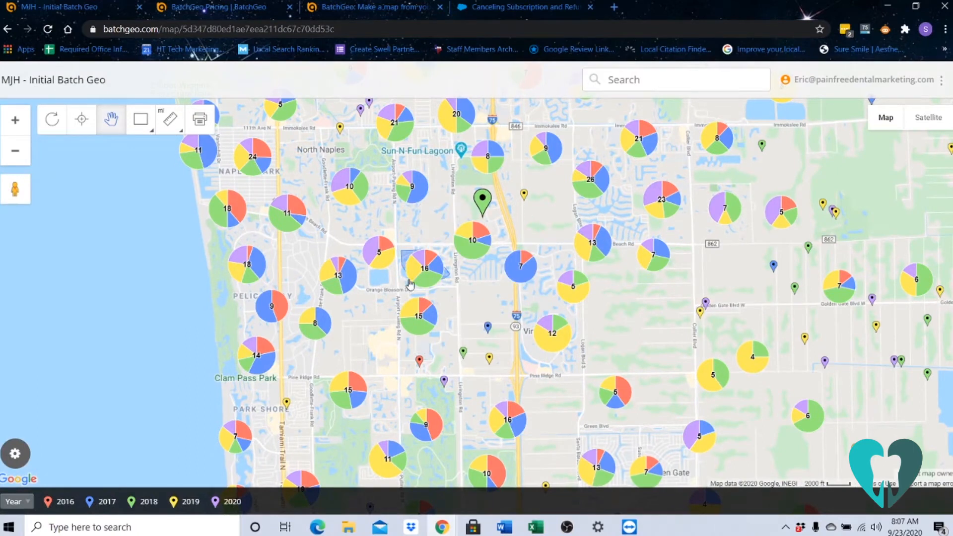
scroll(420, 276, down, 1)
scroll(430, 275, down, 2)
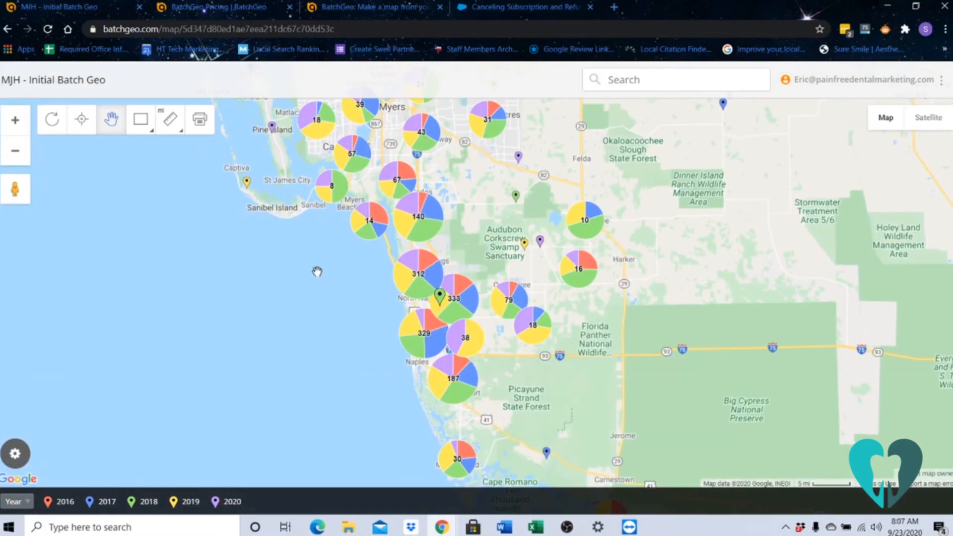
Review the Lite and Pro plans on the BatchGeo pricing page, then open the map creation page.
click(237, 11)
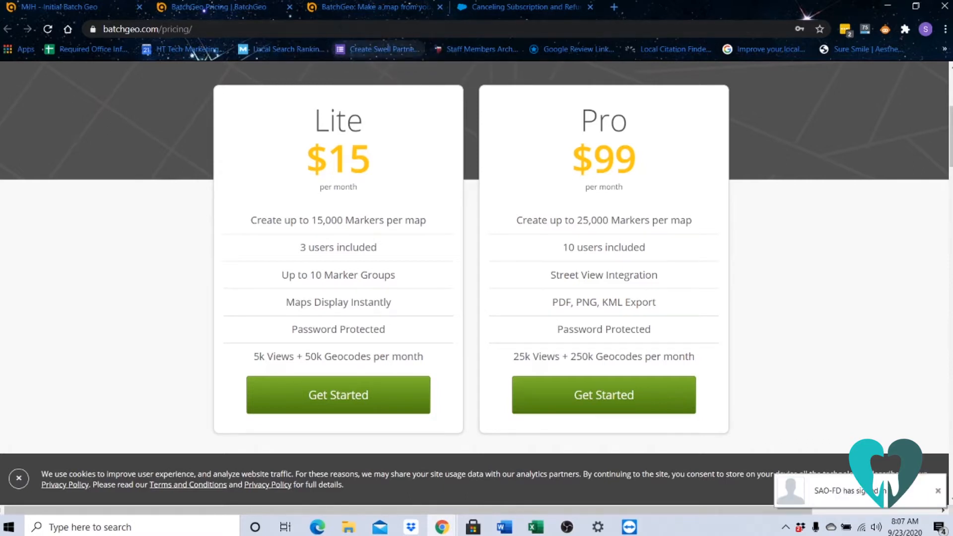
click(341, 6)
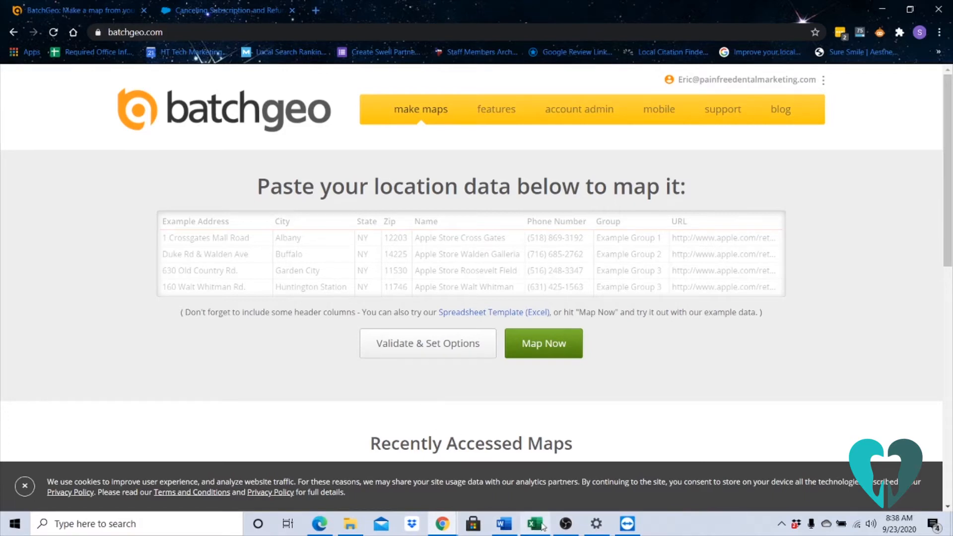
Switch to the raw historical test data workbook in Excel and delete the home_phone and work_phone columns.
mouse_move(538, 527)
click(554, 501)
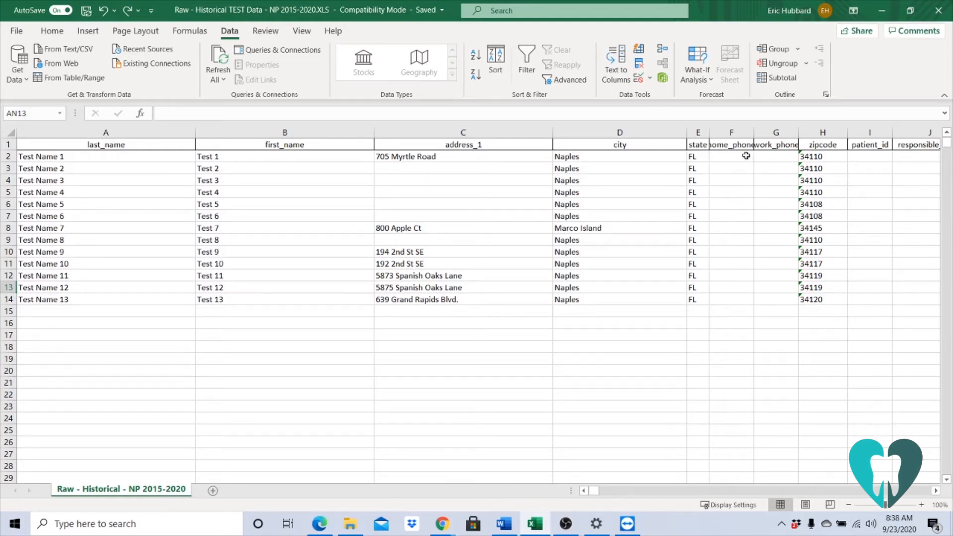
drag(730, 132, 774, 132)
right_click(770, 185)
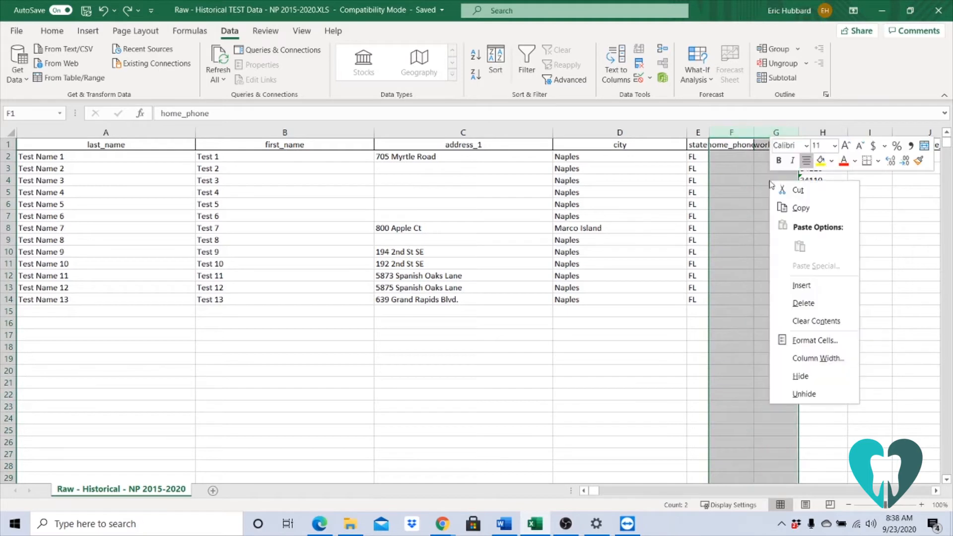
click(811, 304)
Delete the block of columns from patient_id through sec_employer_id.
drag(780, 132, 343, 153)
right_click(343, 153)
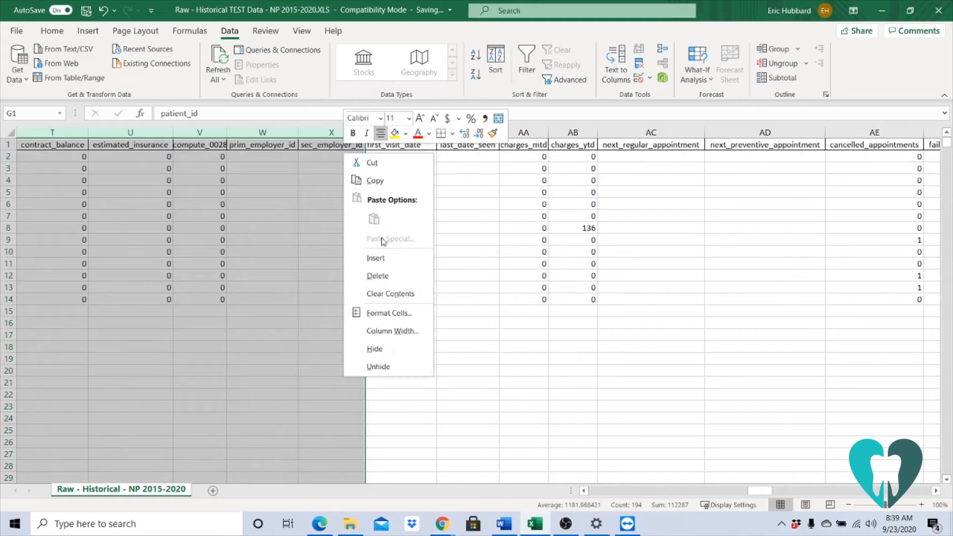
click(390, 275)
Delete all the columns after first_visit_date, starting with last_date_seen.
drag(520, 134, 591, 196)
right_click(472, 237)
click(505, 354)
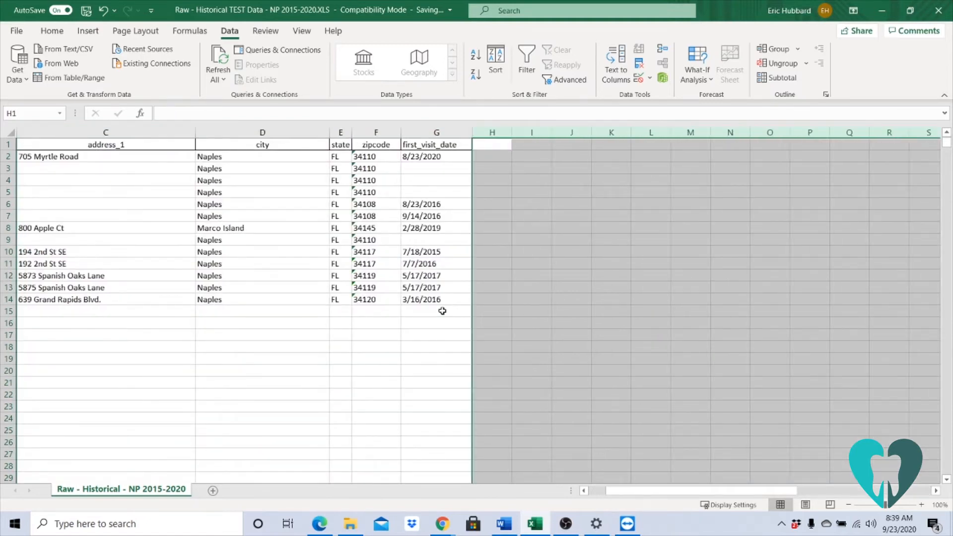
drag(695, 492, 593, 493)
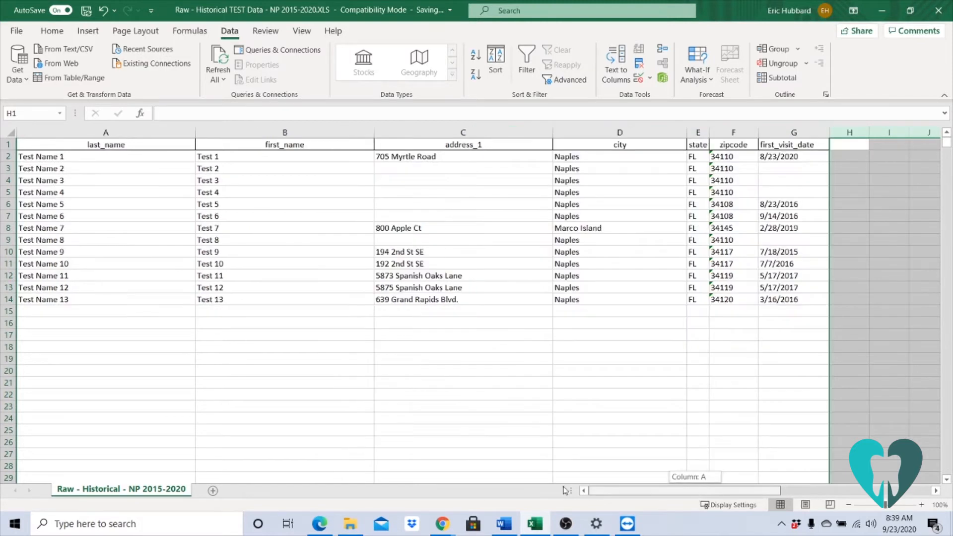
click(366, 439)
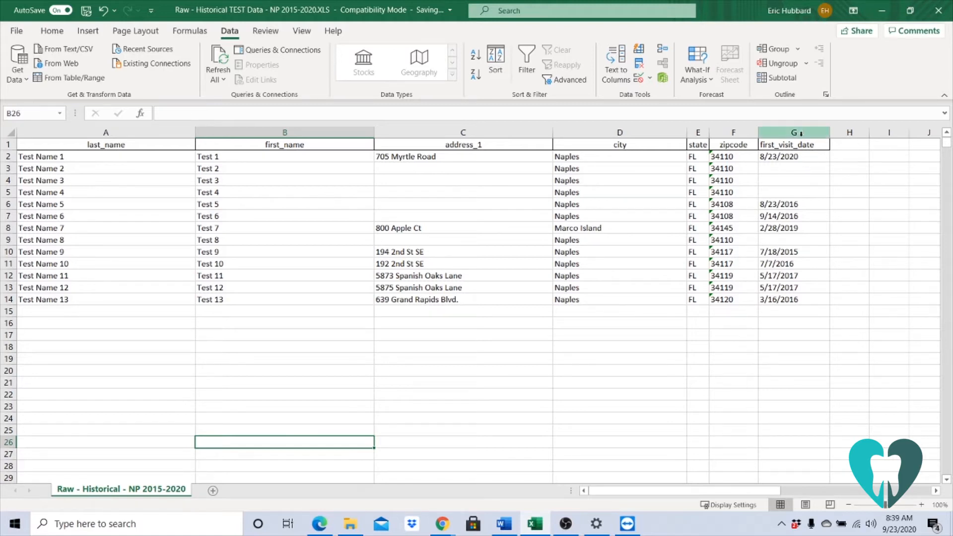
Sort columns A to G by address_1 on cell values in A to Z order, treating the first row as headers.
drag(801, 132, 147, 130)
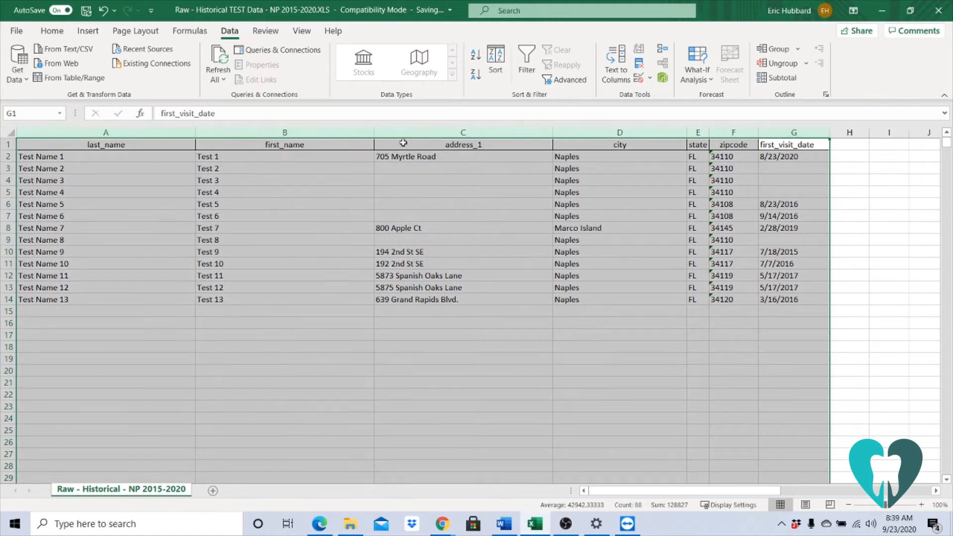
click(495, 62)
click(477, 233)
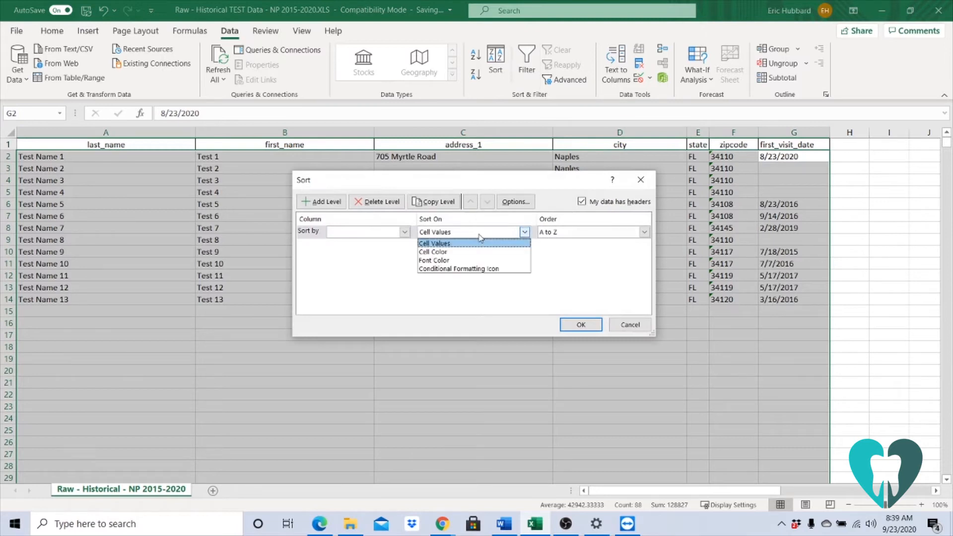
click(394, 236)
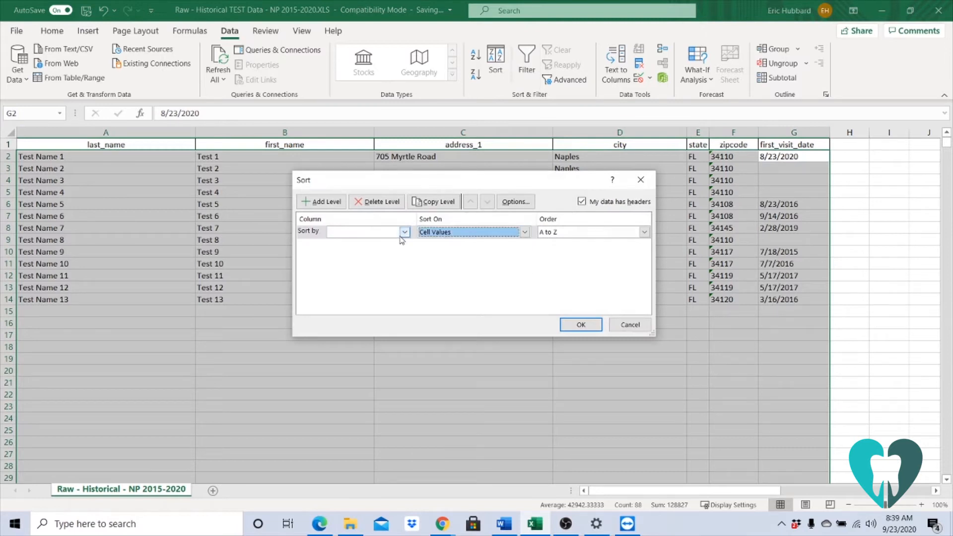
click(400, 236)
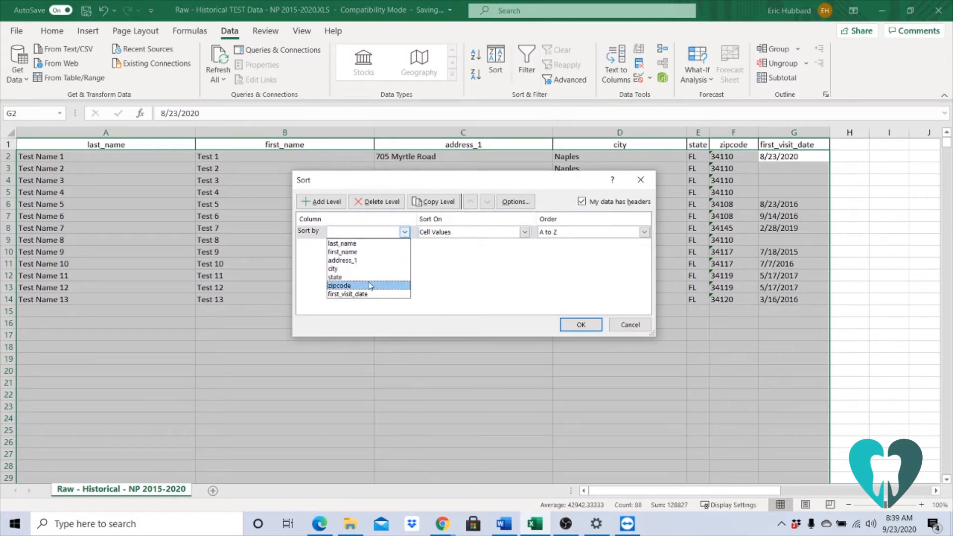
click(357, 261)
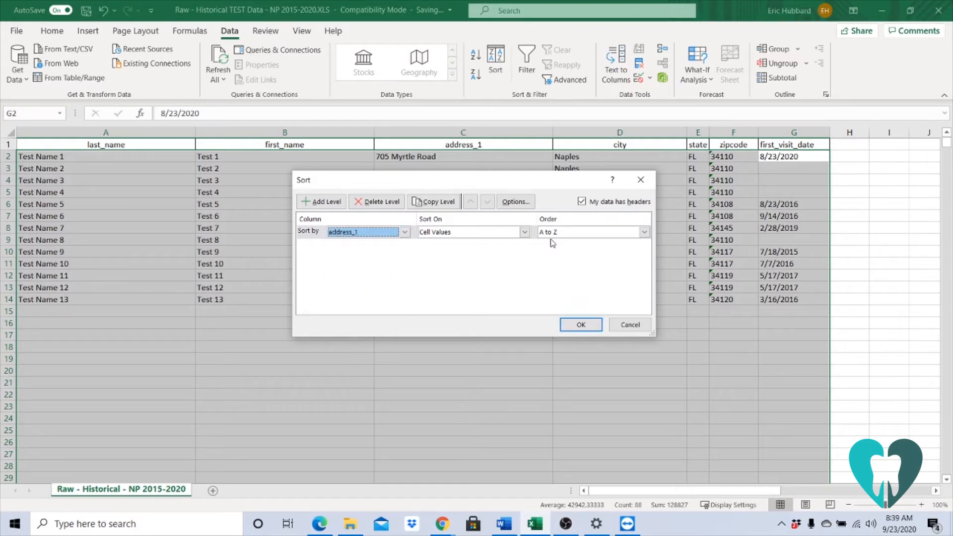
click(581, 324)
click(439, 241)
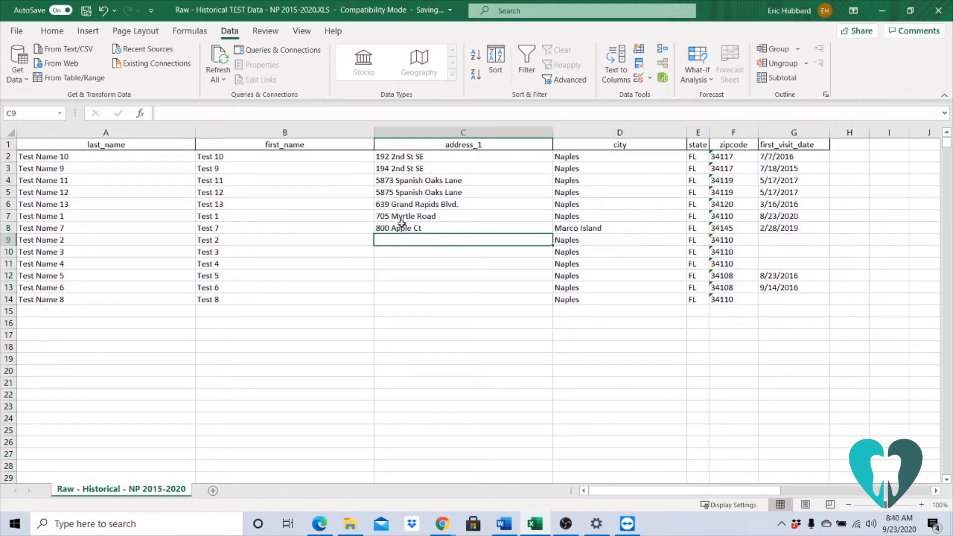
Delete rows 9 to 14, the records that have no street address.
drag(7, 240, 9, 296)
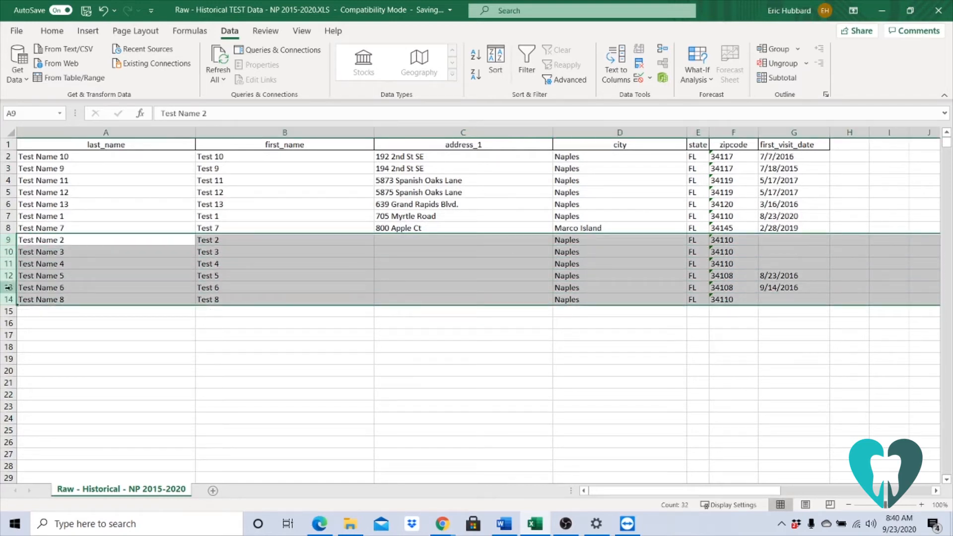
right_click(50, 274)
click(100, 395)
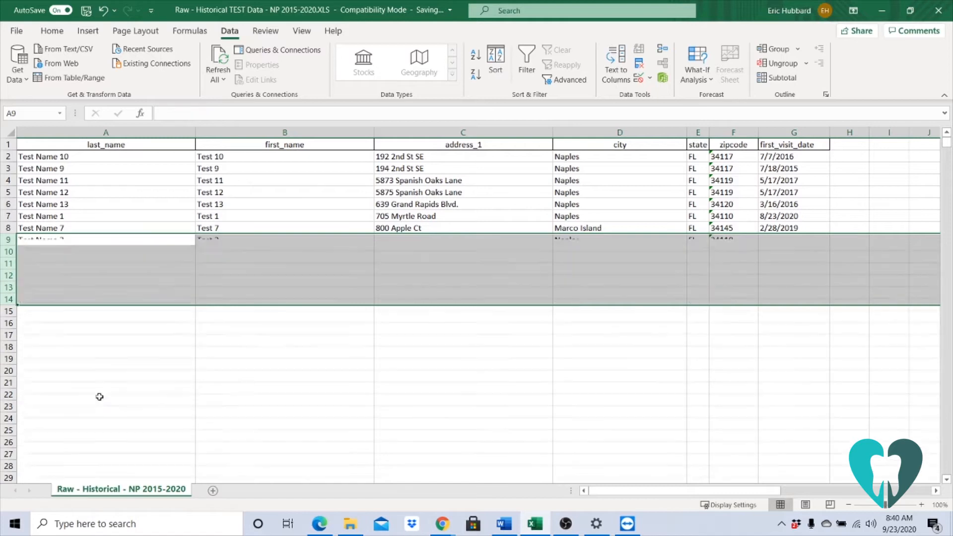
click(801, 401)
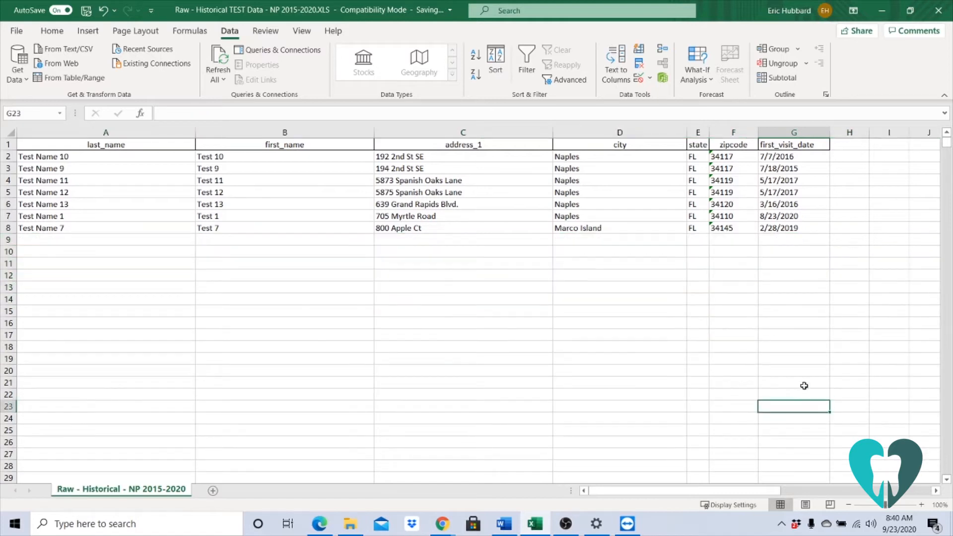
Sort columns A to G by first_visit_date in A to Z order, sorting numbers and numbers stored as text separately.
click(796, 132)
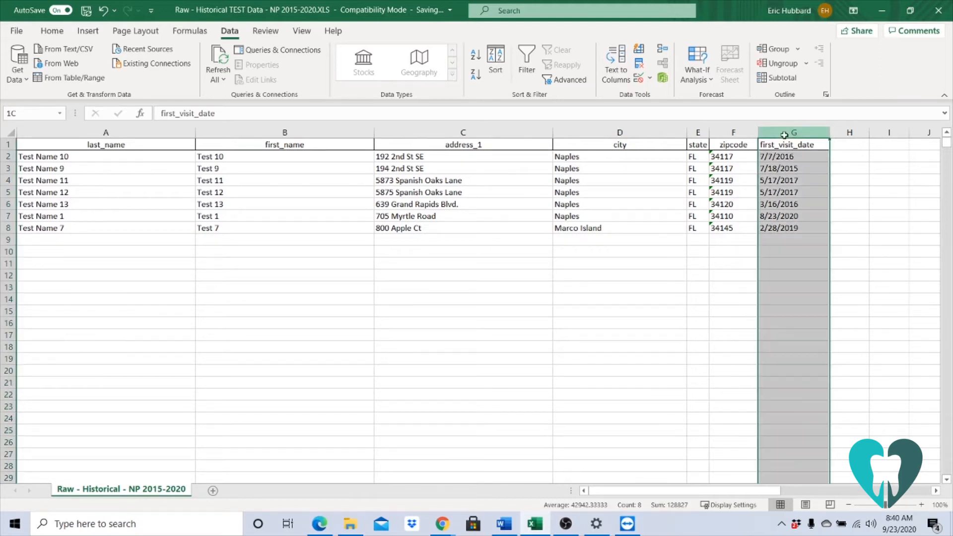
drag(777, 138, 184, 120)
click(493, 64)
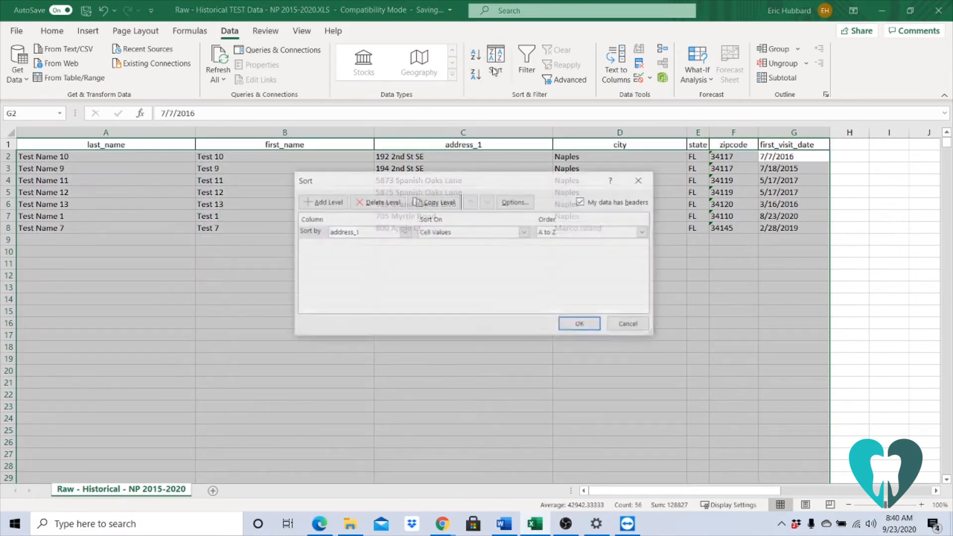
click(405, 232)
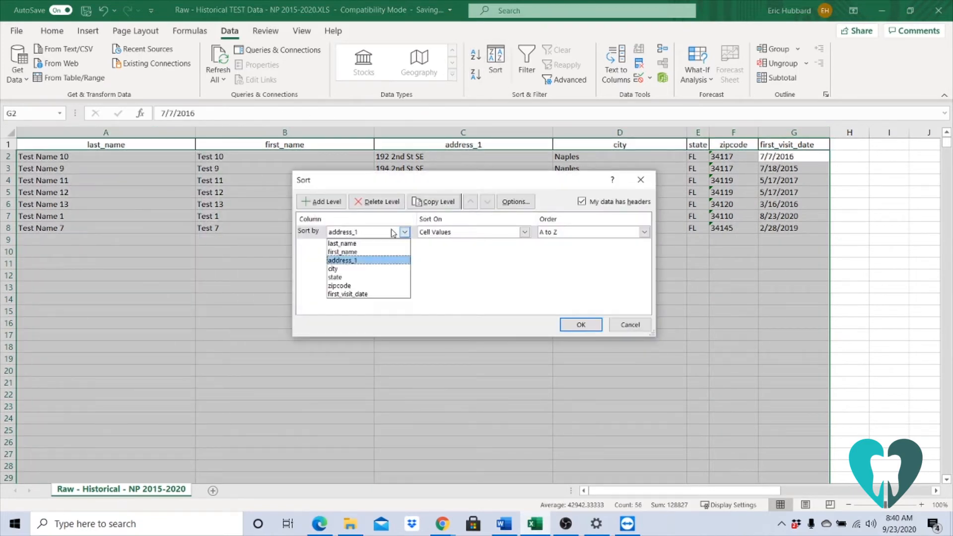
click(357, 296)
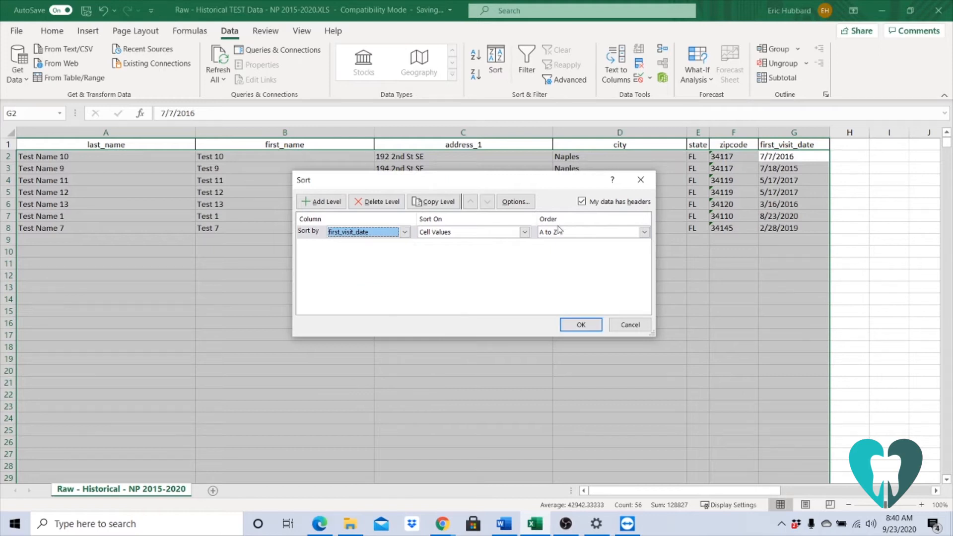
click(573, 325)
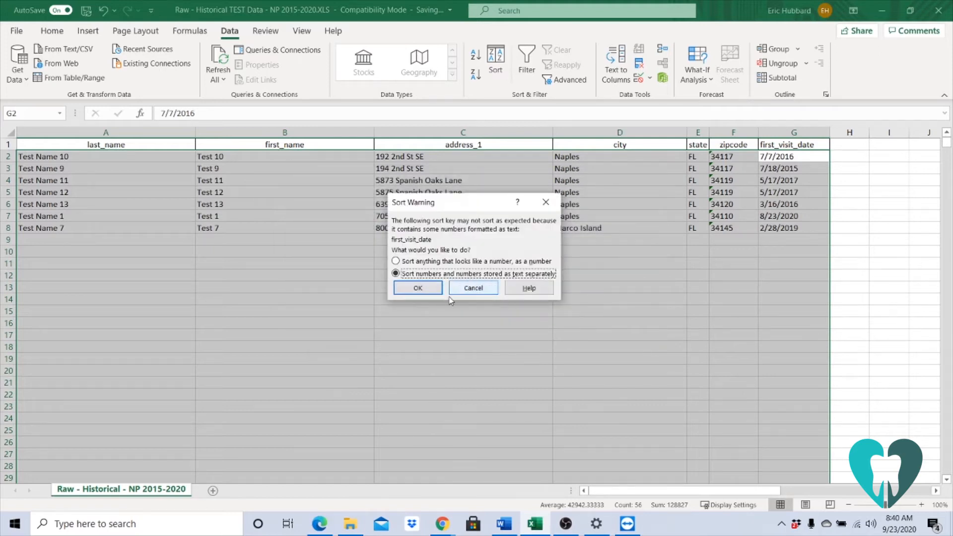
key(Return)
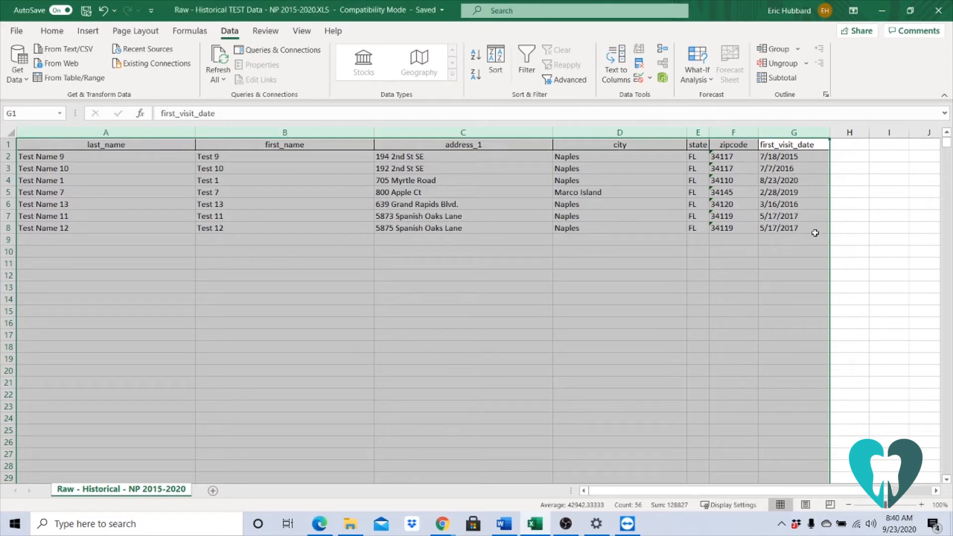
click(843, 217)
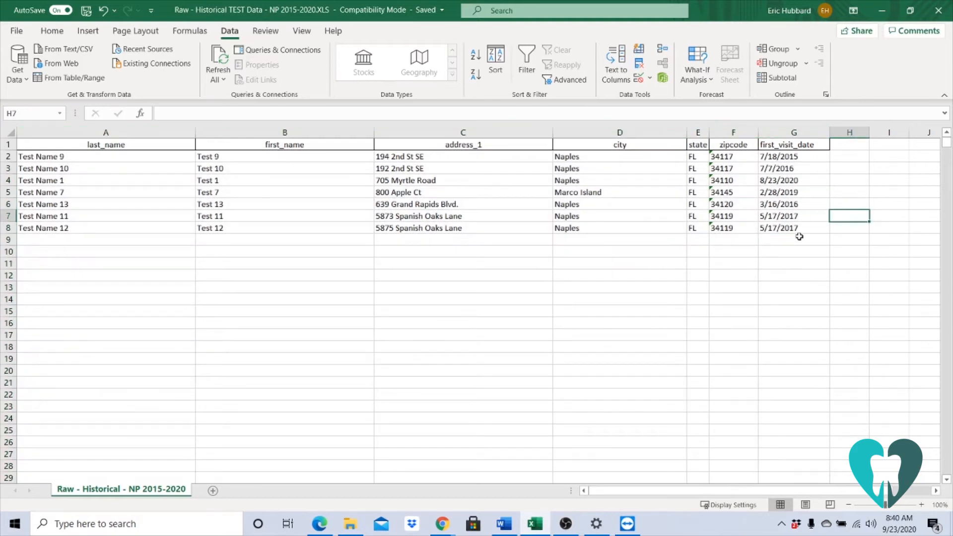
Split the first_visit_date column into separate columns at the "/" delimiter, with all three resulting columns formatted as Date MDY.
click(788, 133)
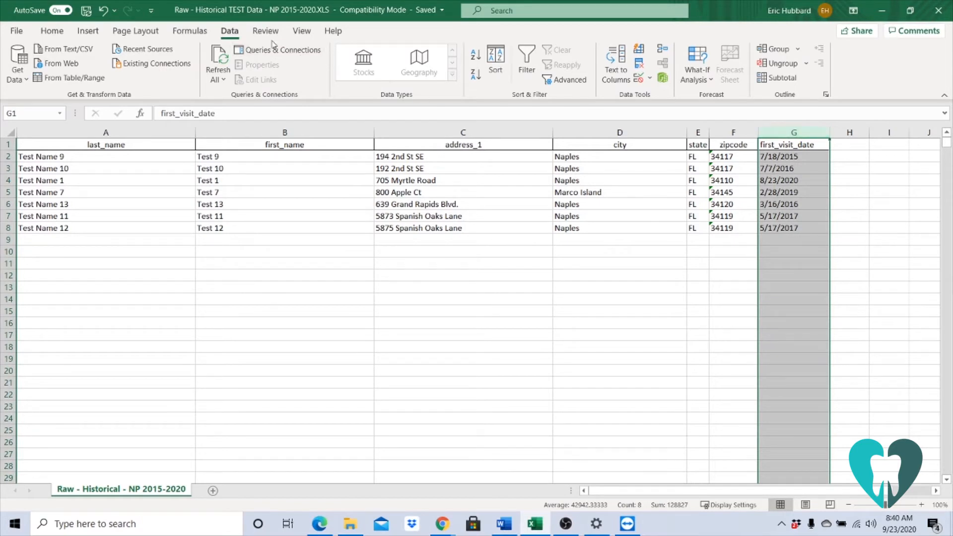
click(629, 78)
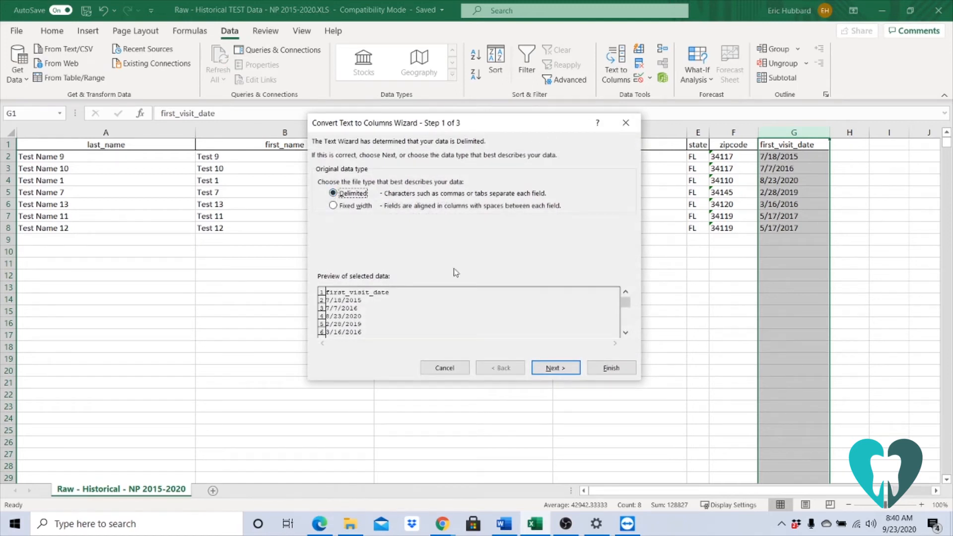
click(545, 369)
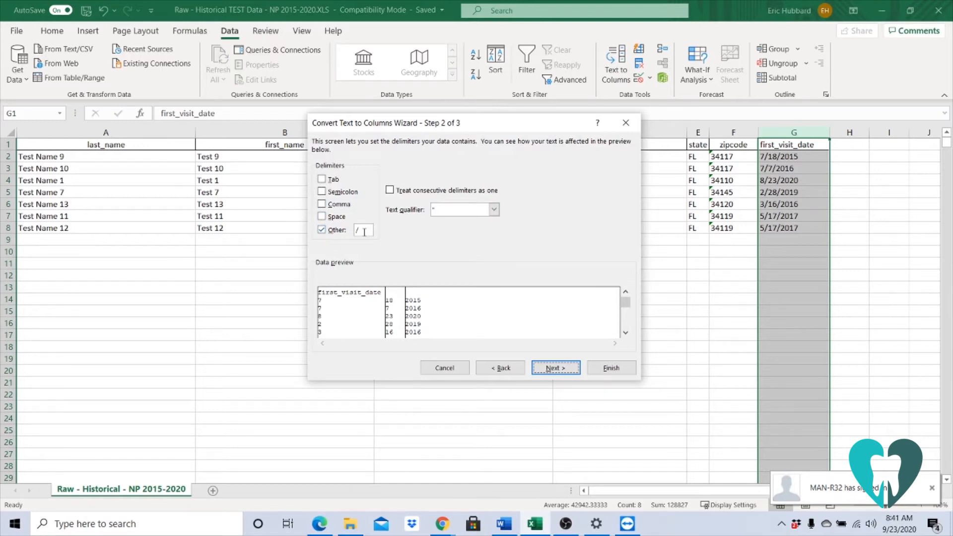
click(552, 368)
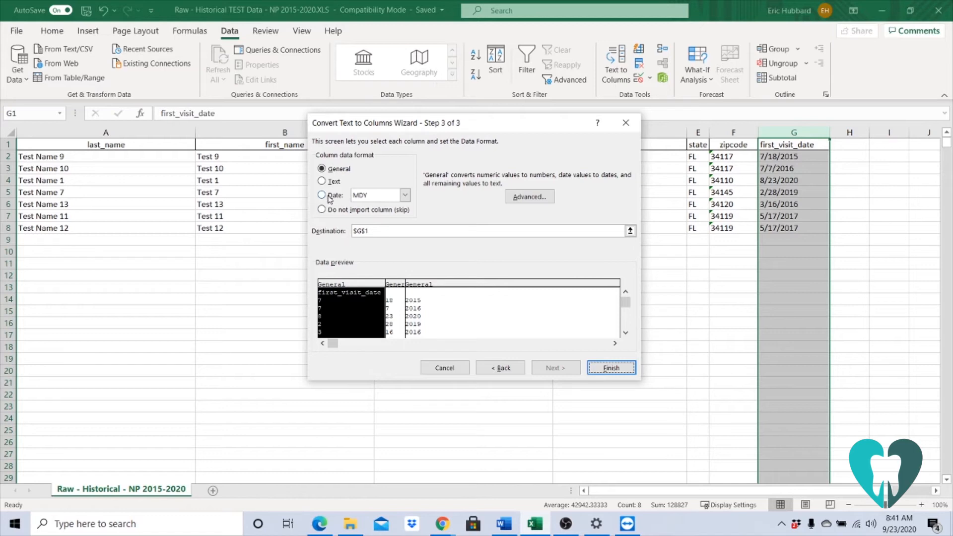
click(328, 196)
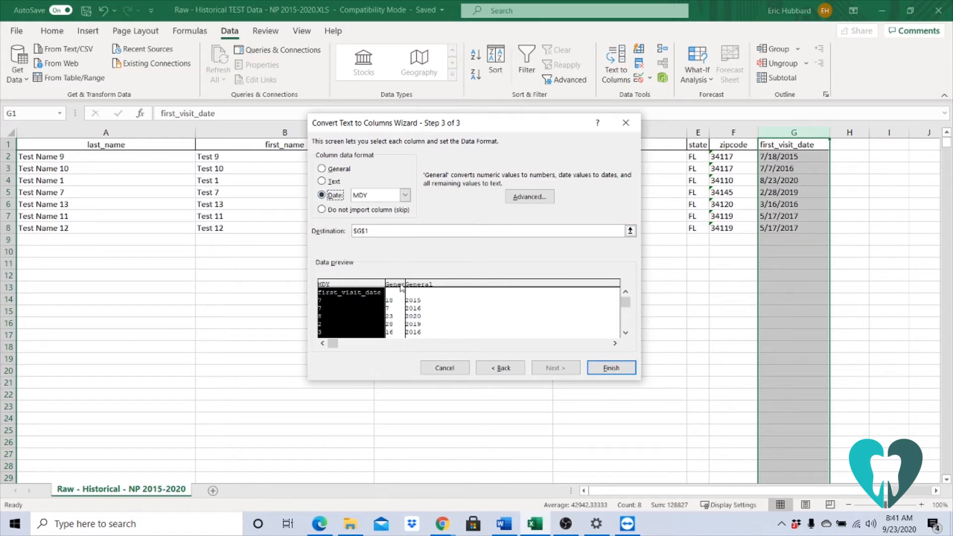
click(398, 286)
click(324, 195)
click(428, 284)
click(344, 195)
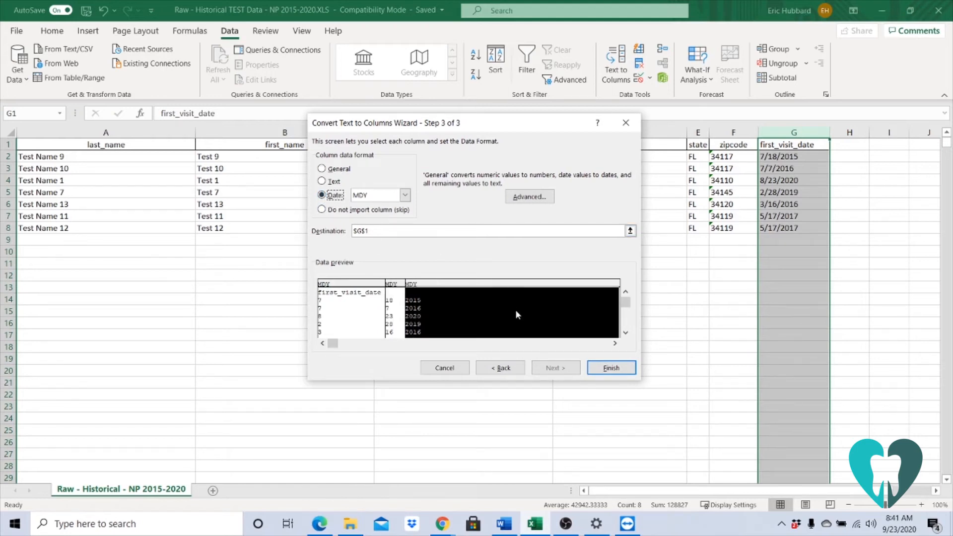
click(621, 371)
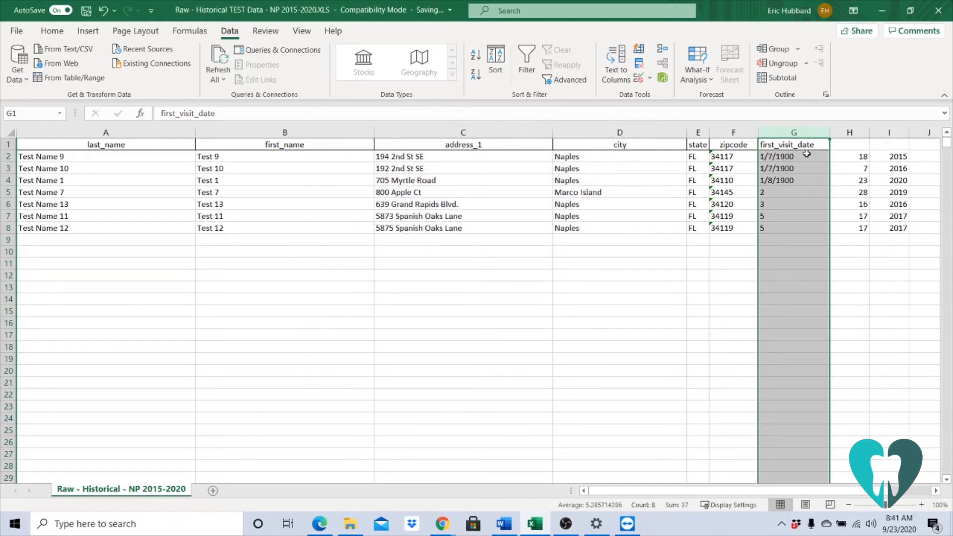
Delete the month and day cells G2:H8, shifting the remaining cells left.
drag(850, 156, 807, 229)
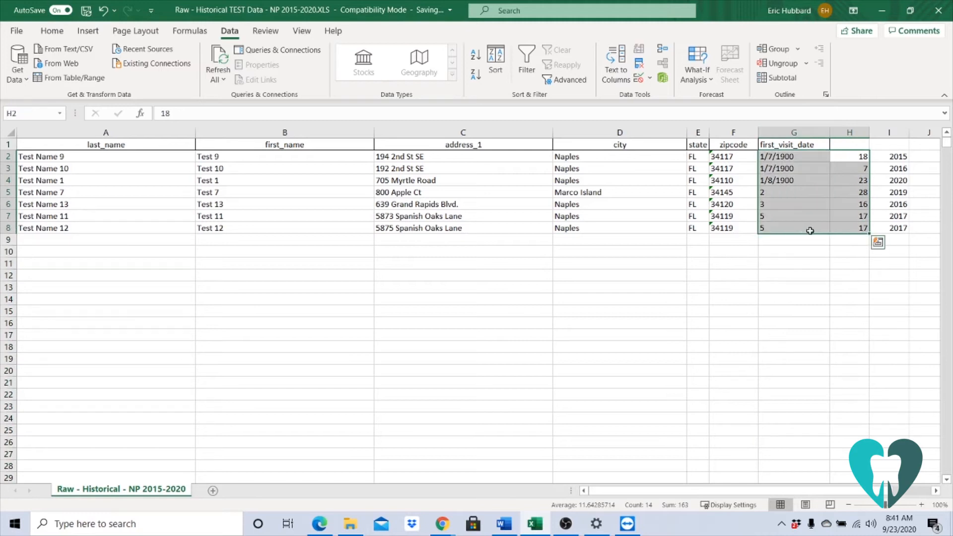
right_click(808, 212)
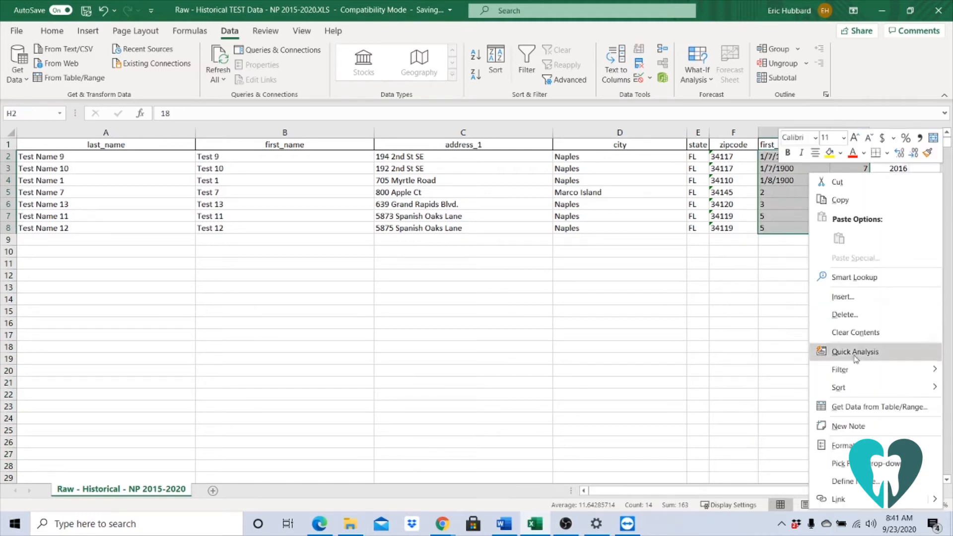
click(844, 316)
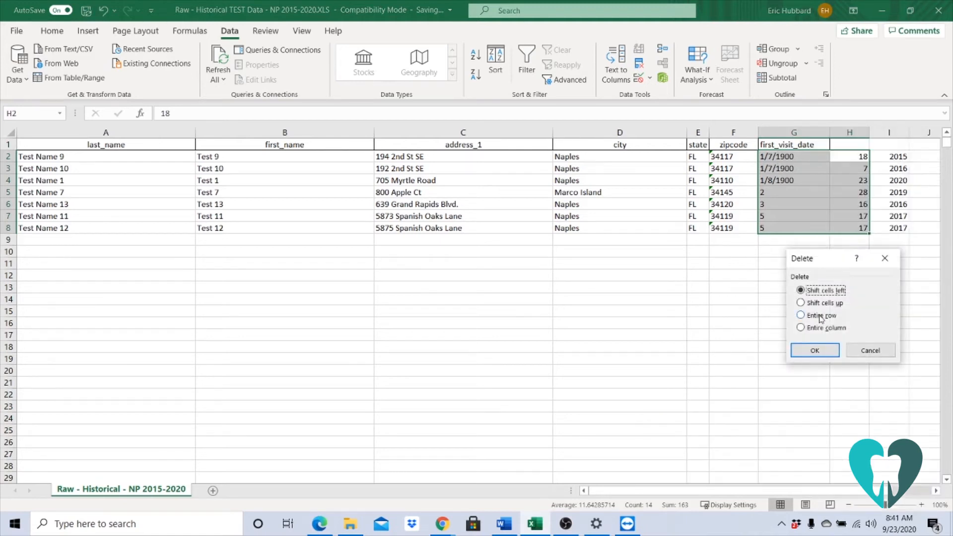
click(815, 351)
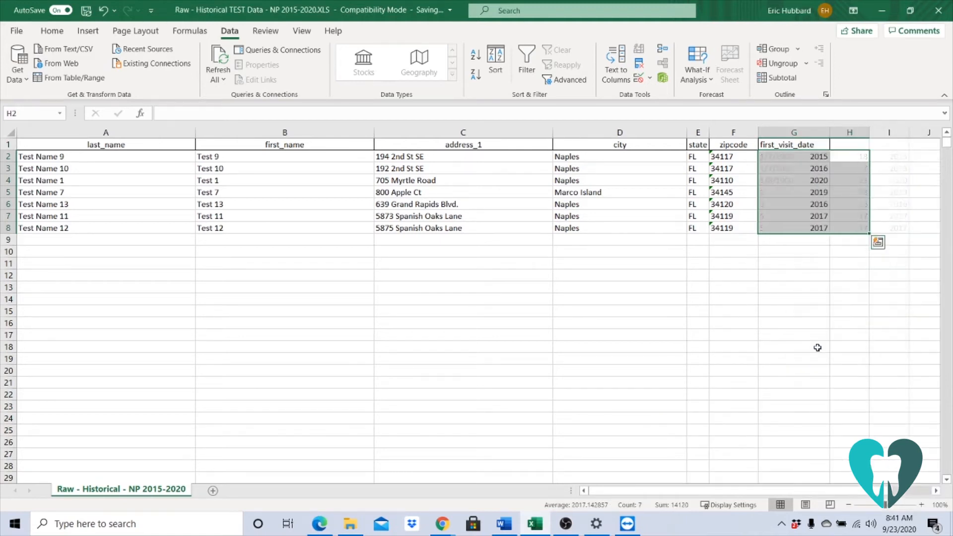
Rename the first_visit_date header in G1 as Year.
click(799, 148)
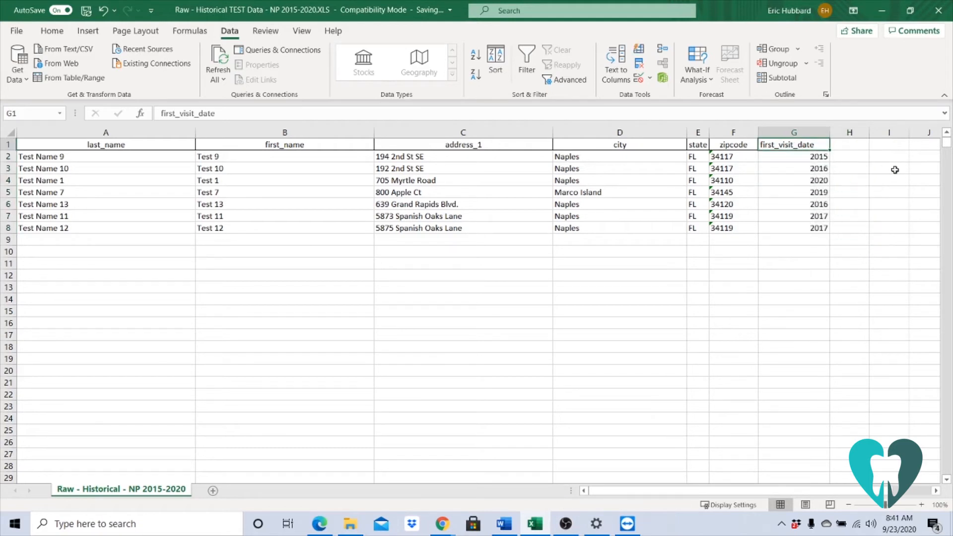
text(Year)
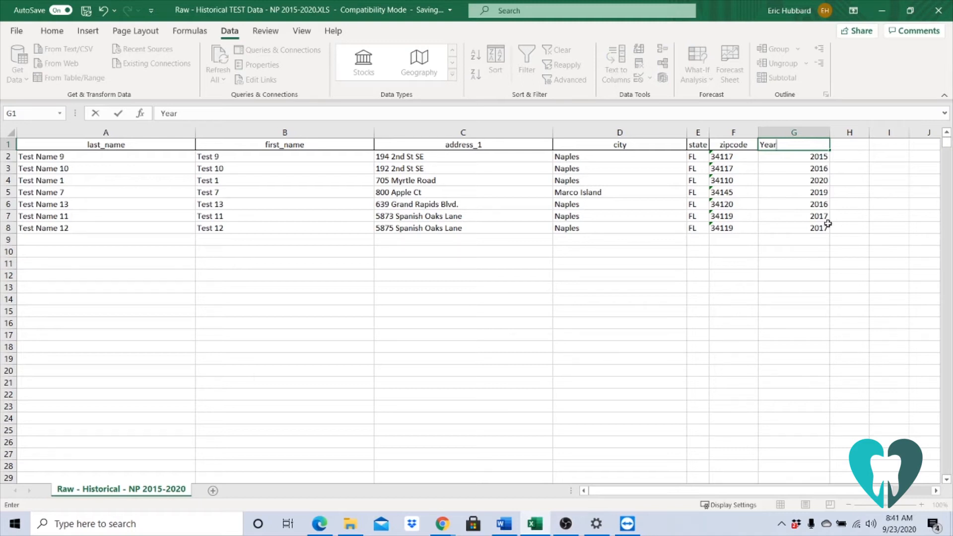
click(429, 336)
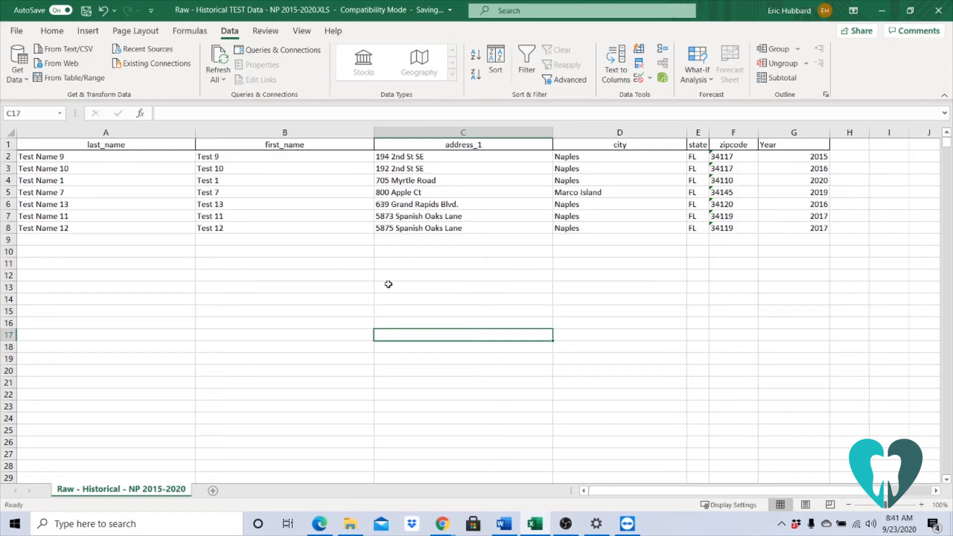
Copy the entire worksheet and paste it over the example location data in BatchGeo in Chrome.
click(12, 131)
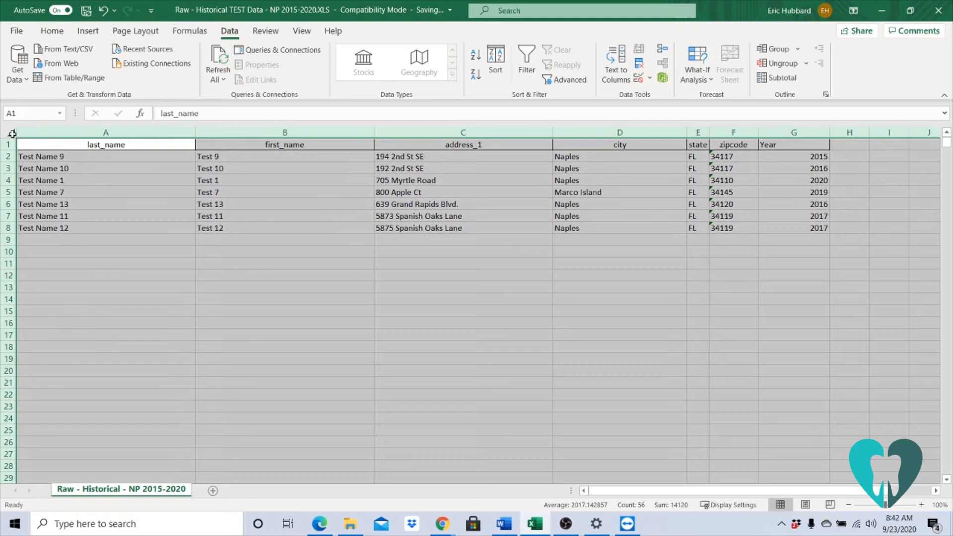
click(8, 132)
right_click(11, 132)
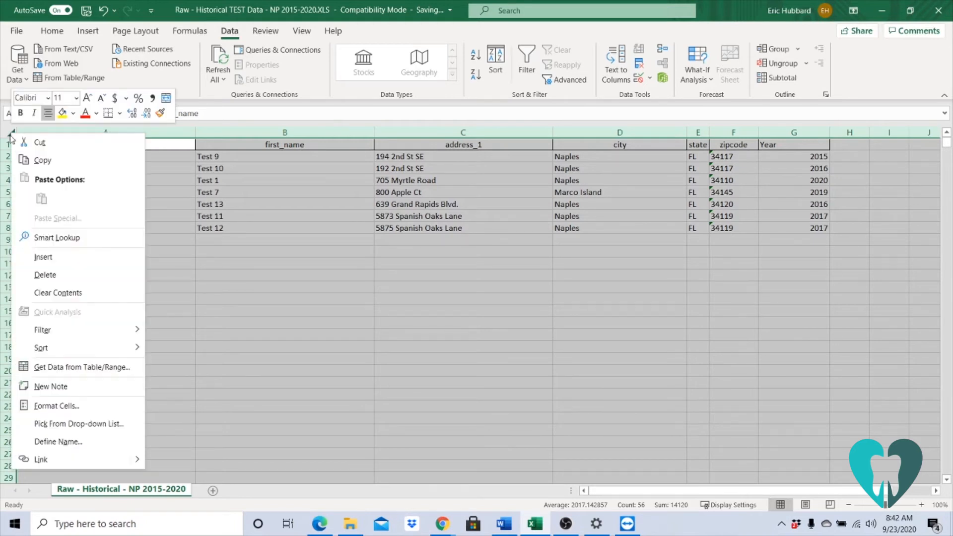
click(41, 159)
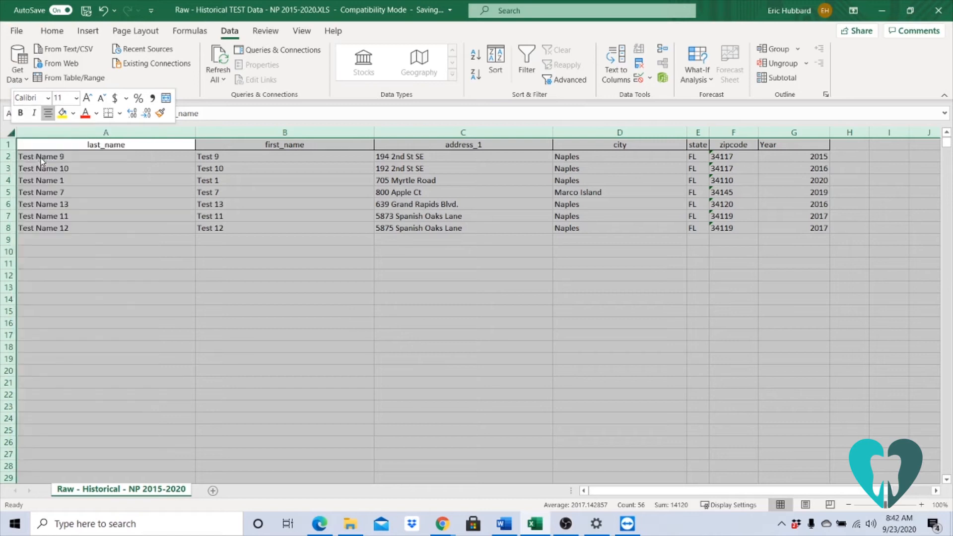
click(876, 11)
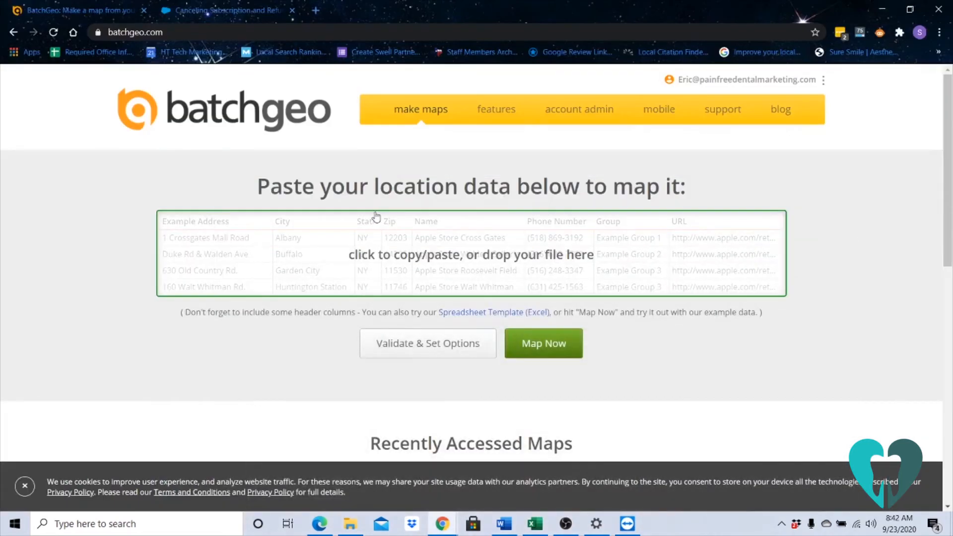
right_click(304, 244)
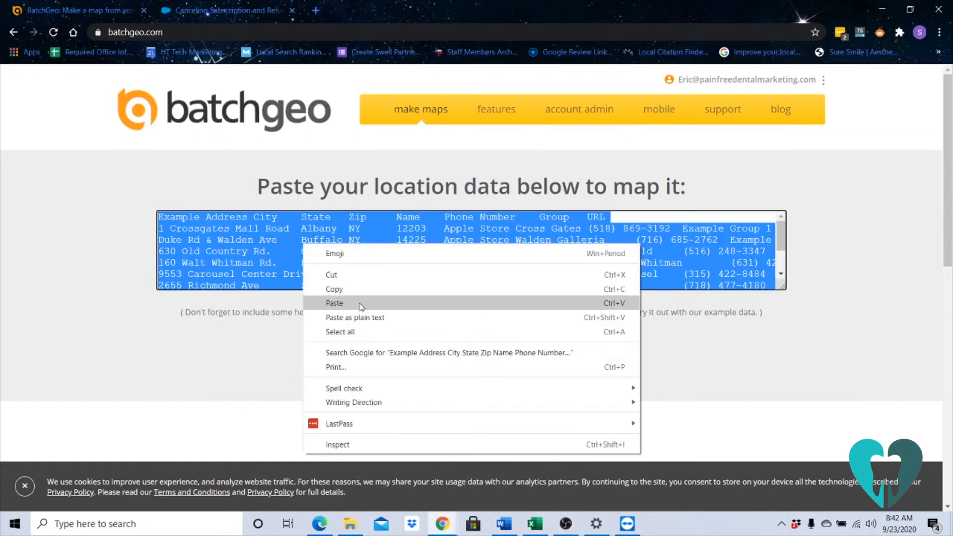
click(334, 303)
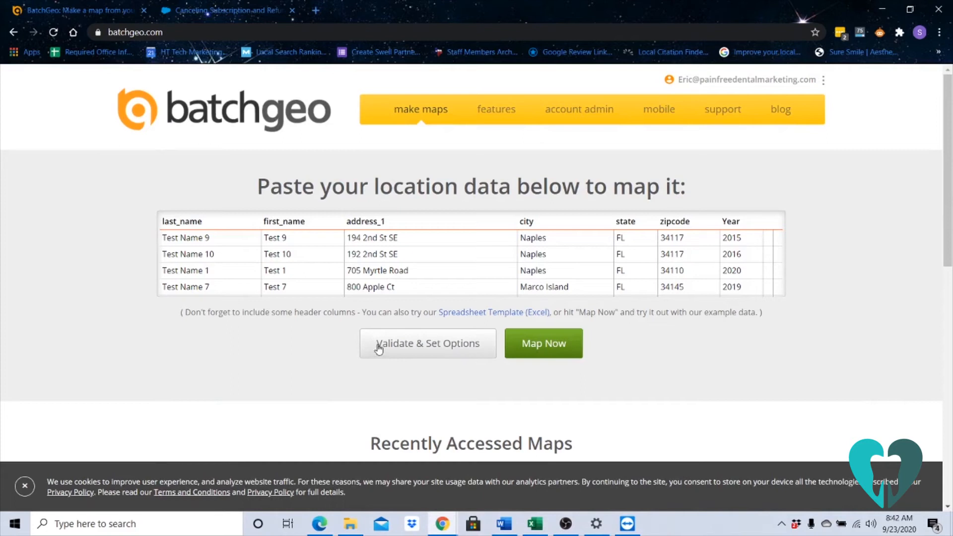
Validate the pasted data, group the markers by Year and make the map.
click(397, 347)
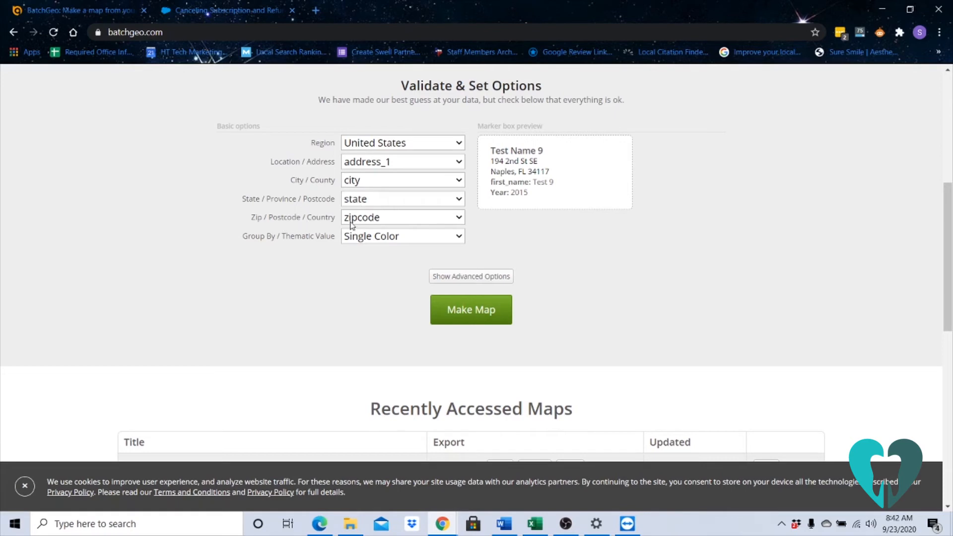
click(361, 238)
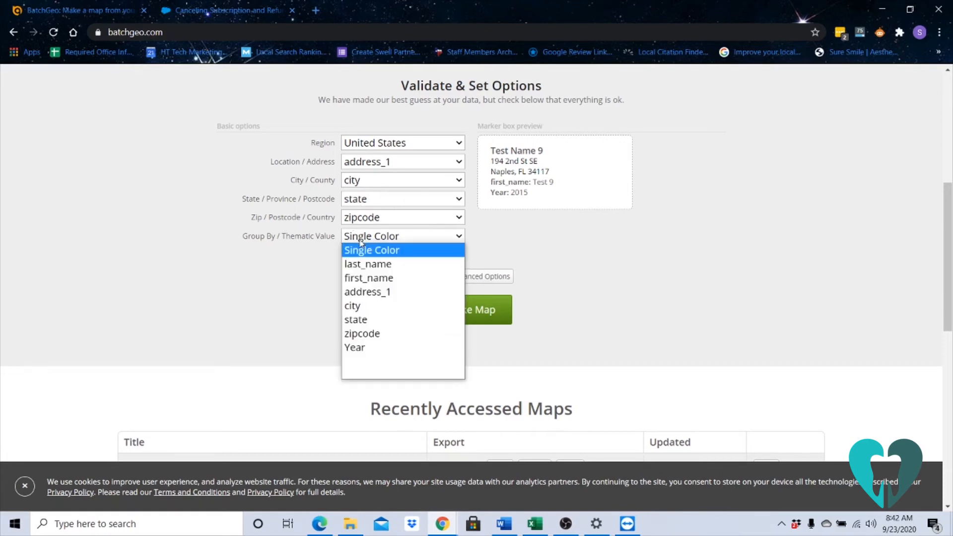
click(362, 349)
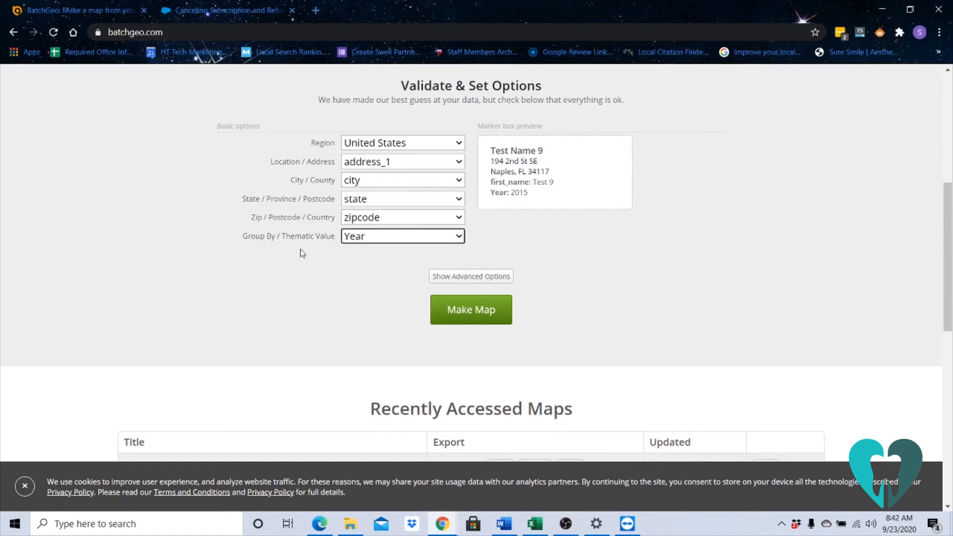
click(498, 319)
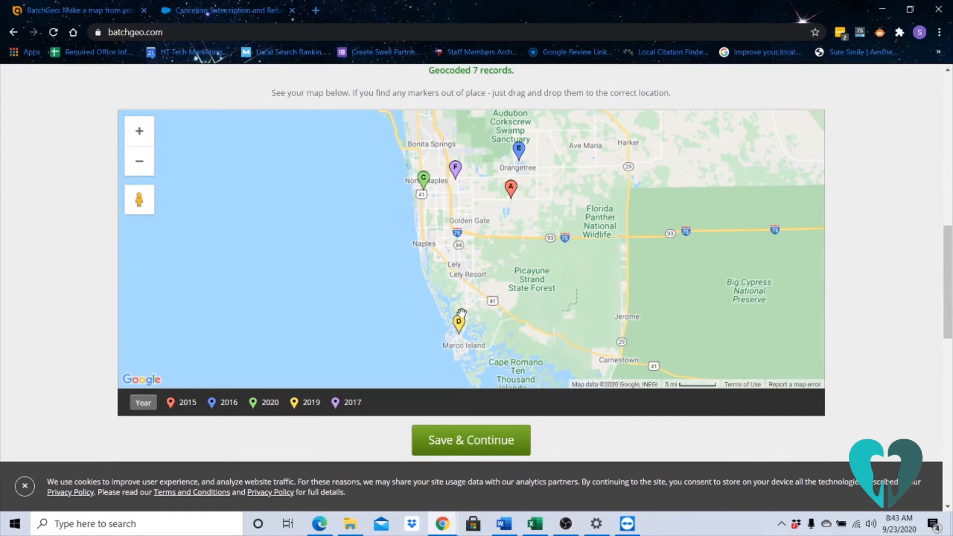
Continue to the map's save settings and title the map "test", leaving the description empty.
mouse_move(463, 328)
click(491, 440)
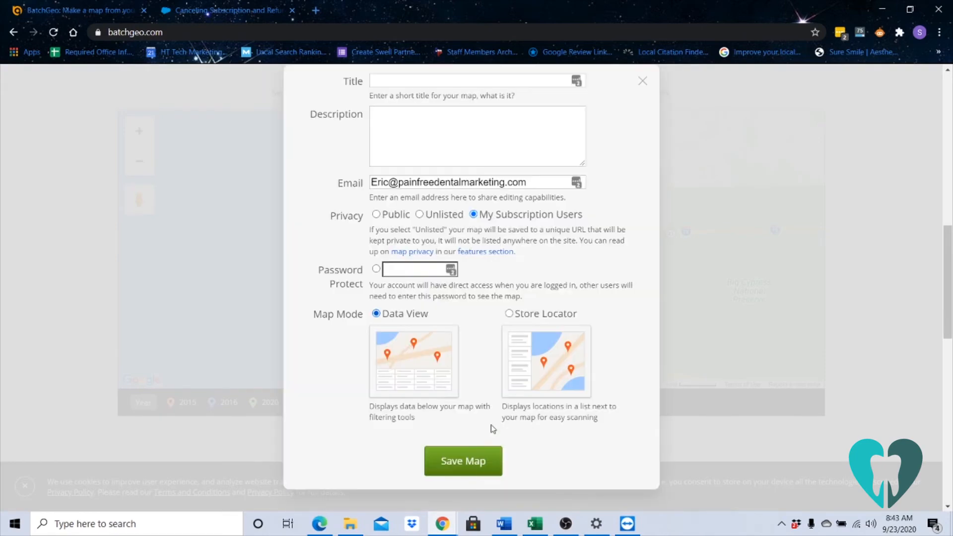
scroll(488, 421, up, 3)
click(458, 269)
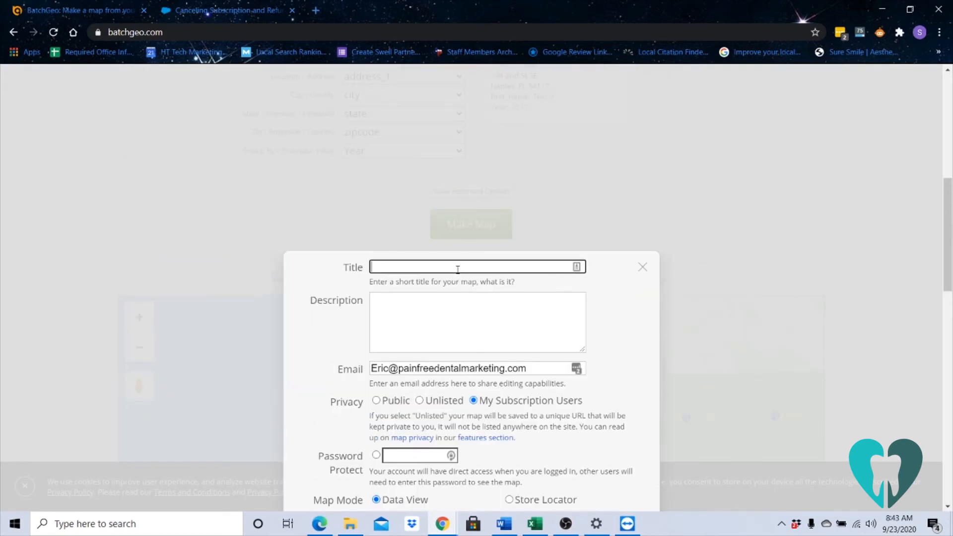
text(test)
click(433, 310)
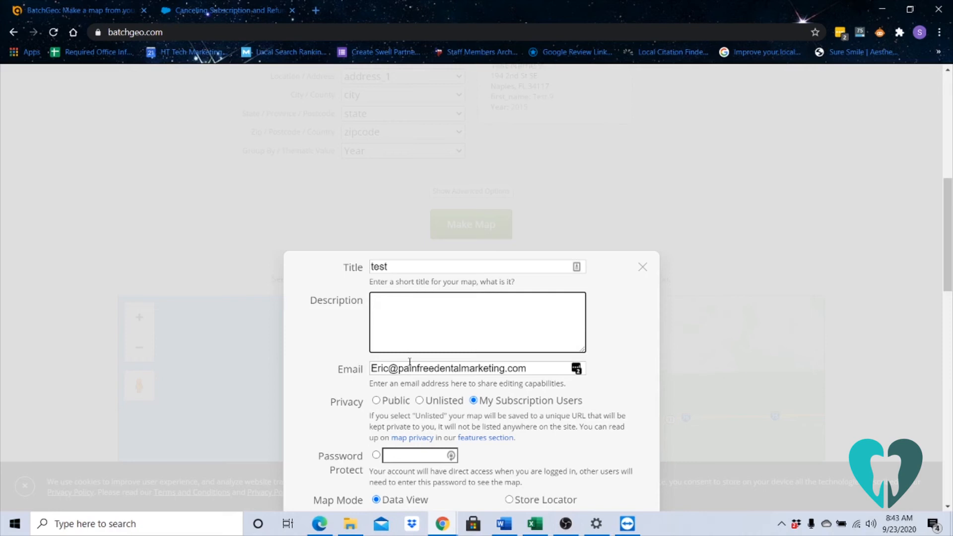
Change the contact e-mail to the colleague's address and save the map with My Subscription Users privacy and Data View mode.
click(388, 368)
double_click(387, 369)
text(geoffrey)
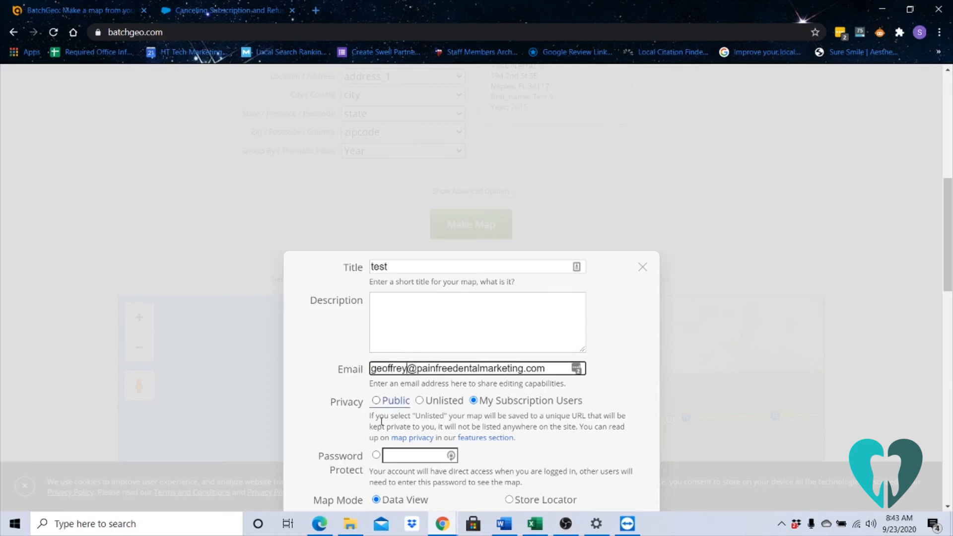
scroll(419, 410, down, 2)
scroll(420, 409, down, 1)
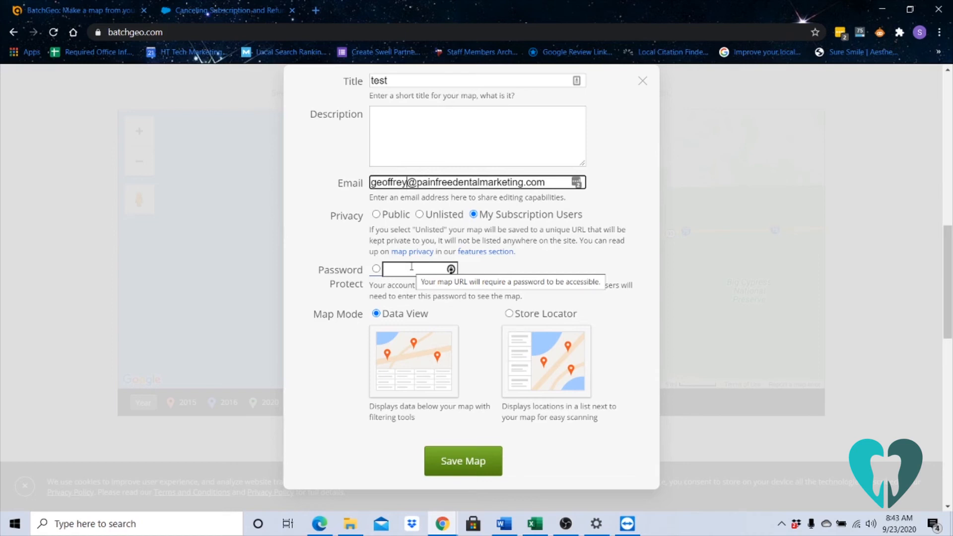
click(462, 467)
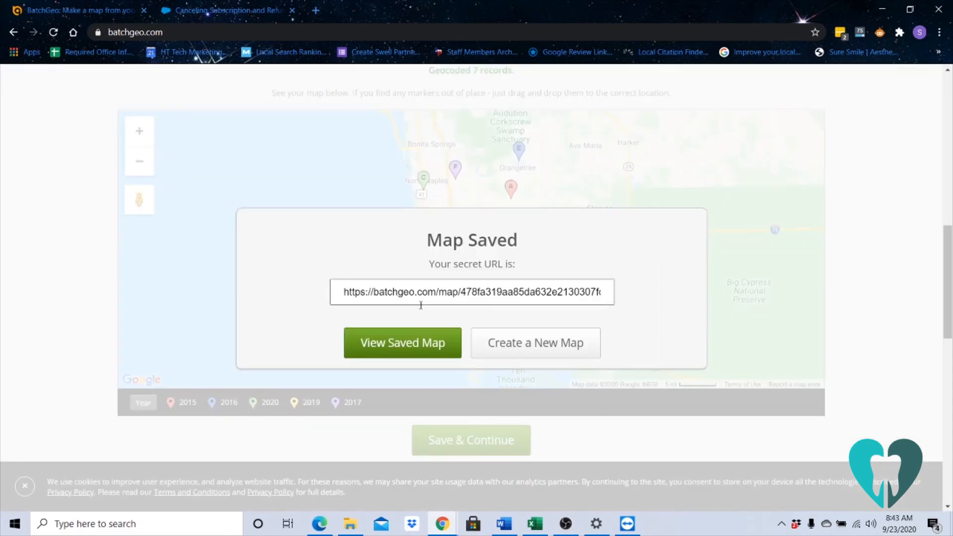
Copy the saved map's secret URL and open it in a new browser tab.
click(449, 294)
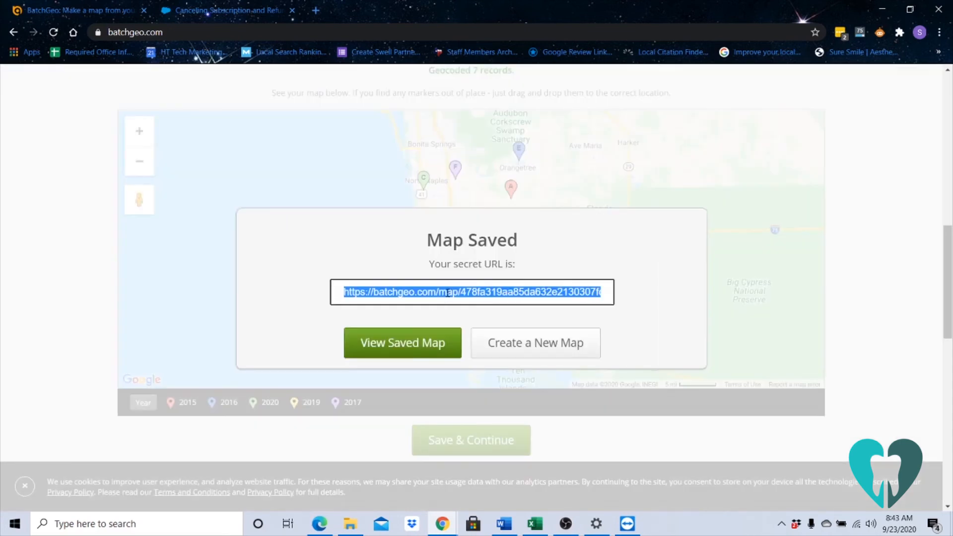
right_click(449, 294)
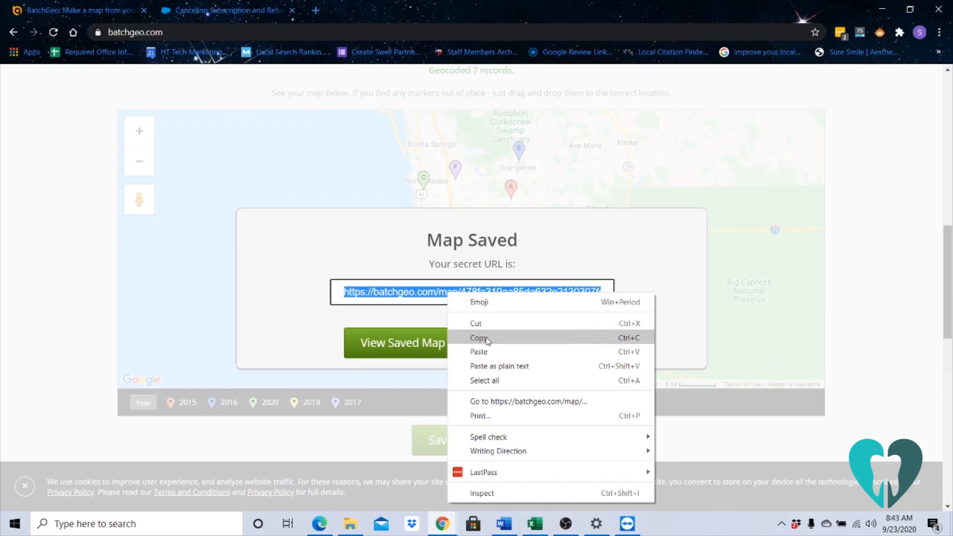
click(479, 338)
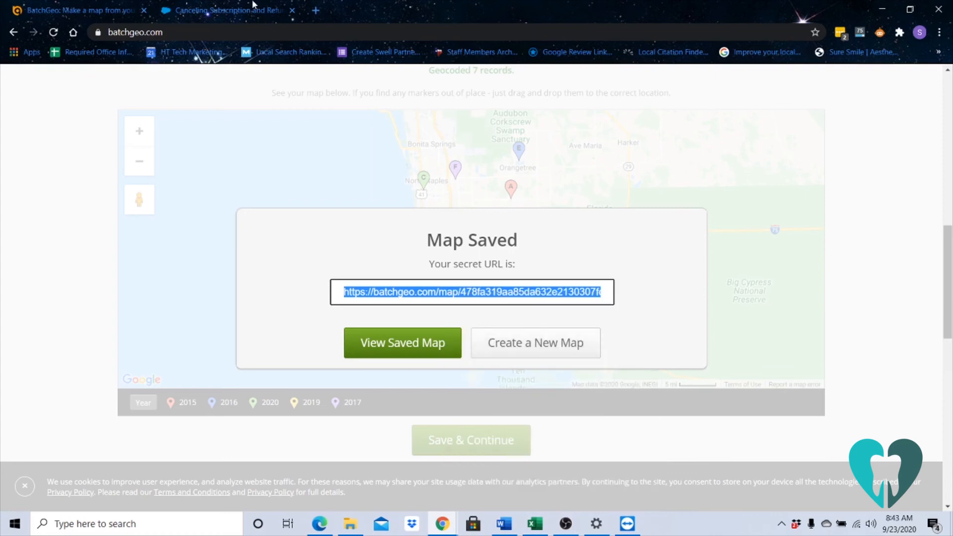
click(314, 11)
click(273, 31)
right_click(273, 31)
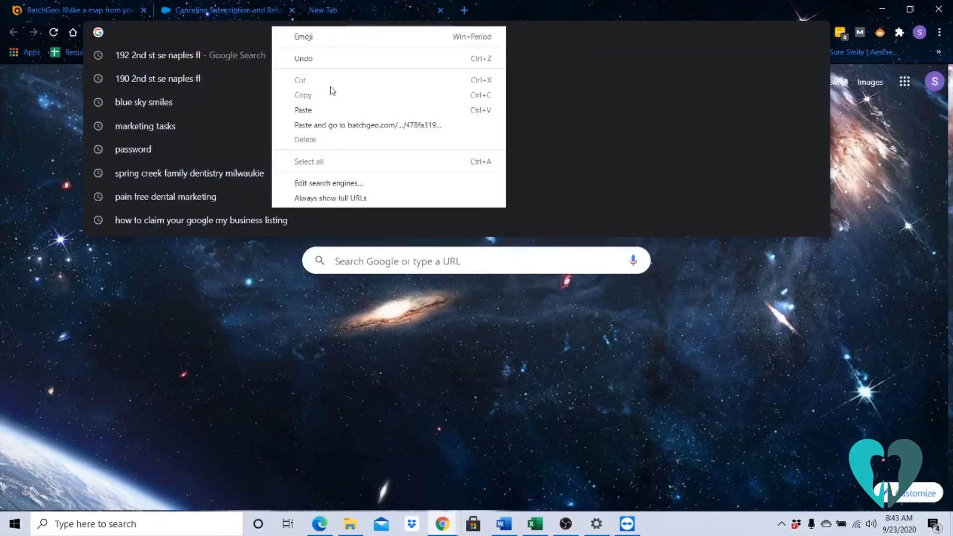
click(340, 126)
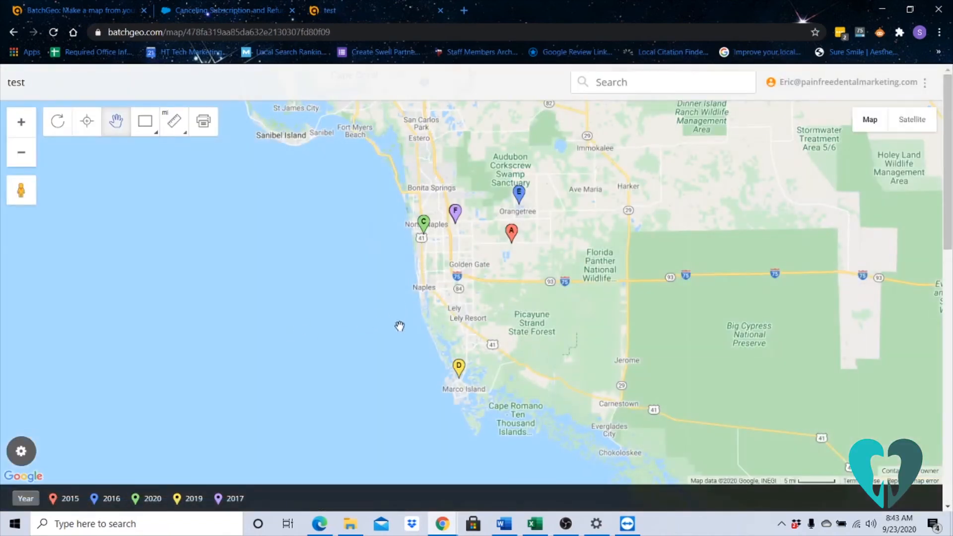
Inspect the green 2020 marker's location at street level and turn on Data View for the map.
scroll(442, 283, up, 2)
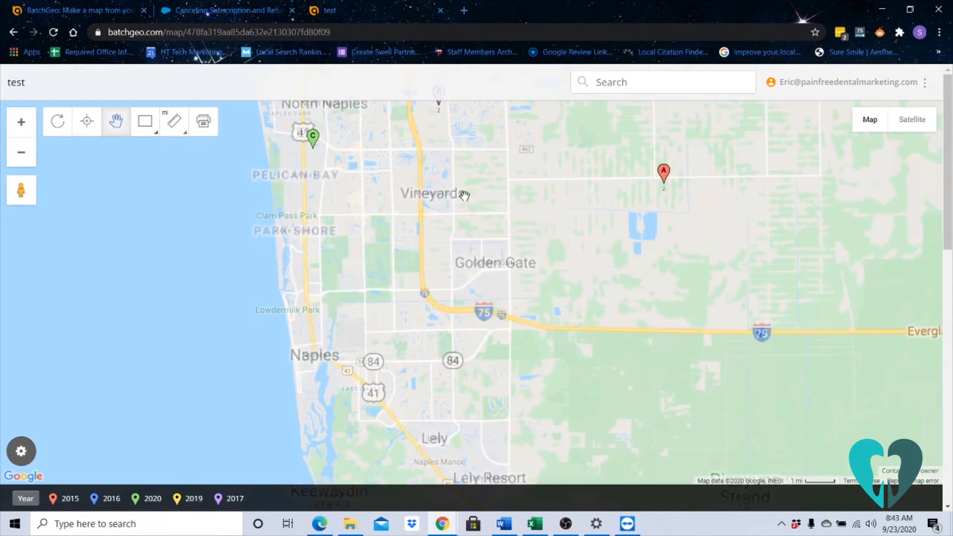
scroll(305, 144, up, 3)
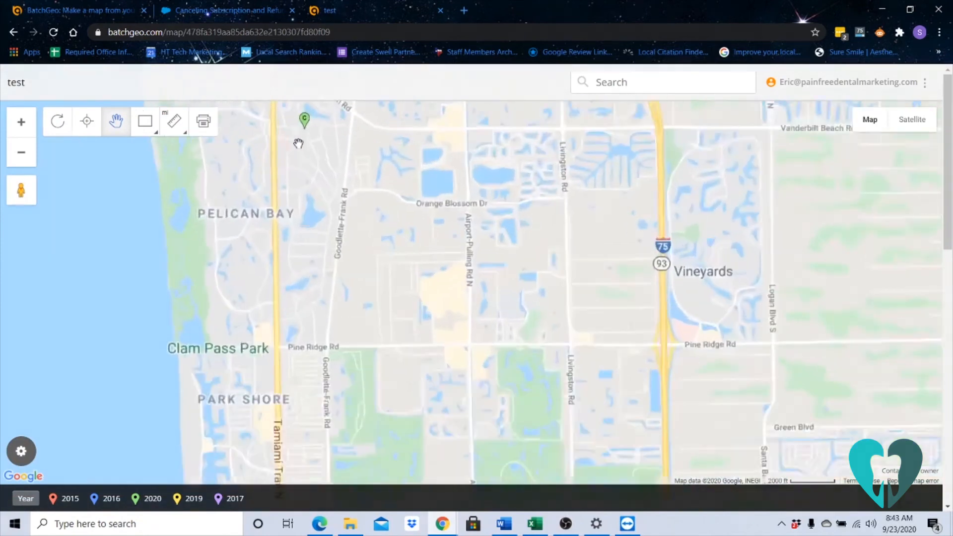
scroll(302, 127, up, 3)
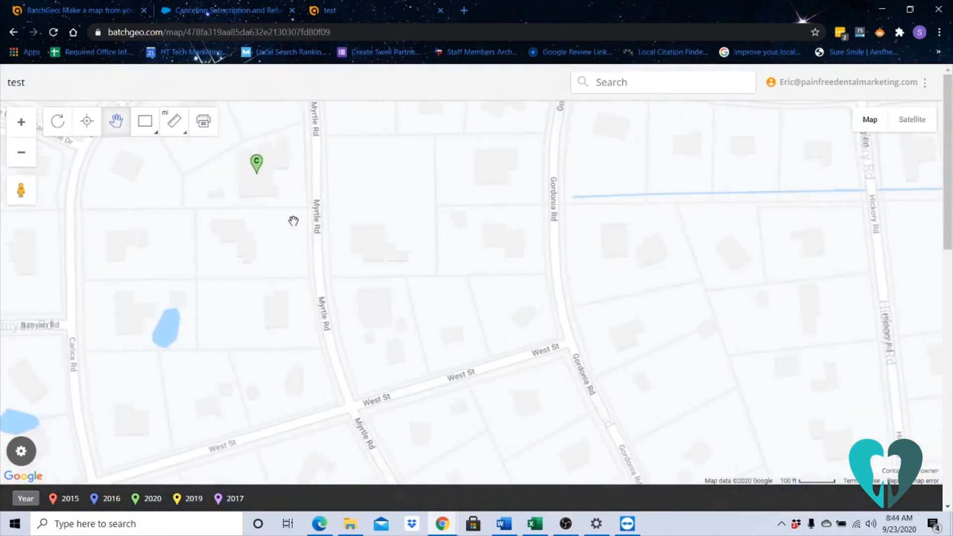
scroll(278, 235, down, 2)
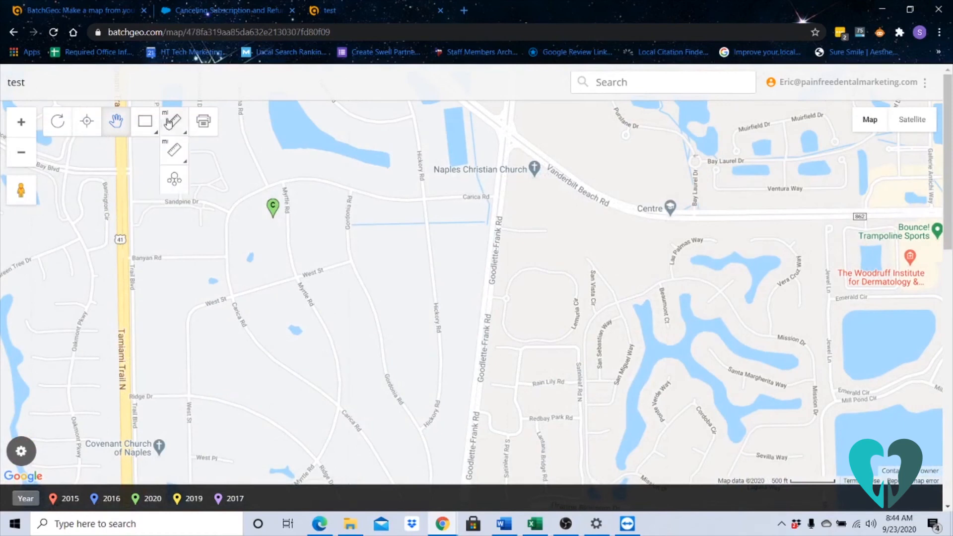
scroll(228, 266, down, 2)
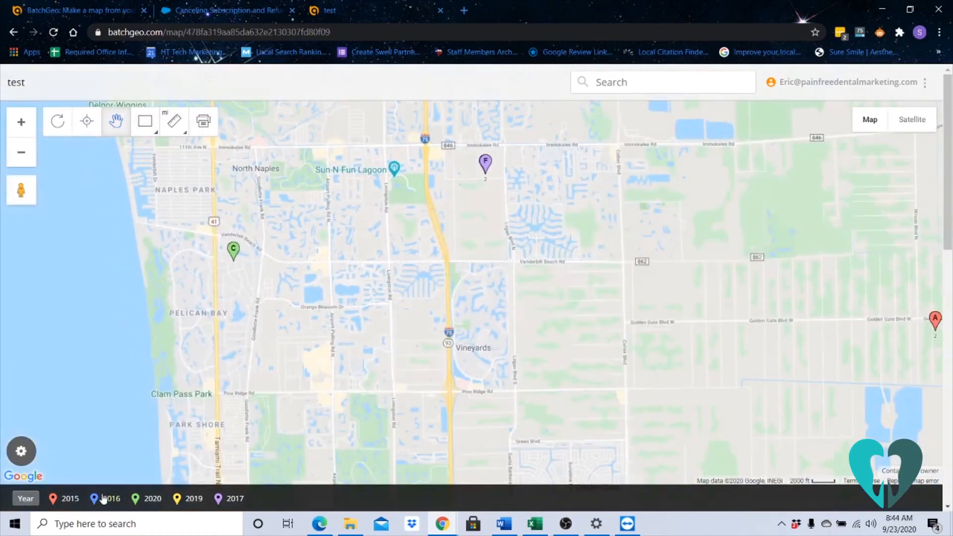
click(37, 453)
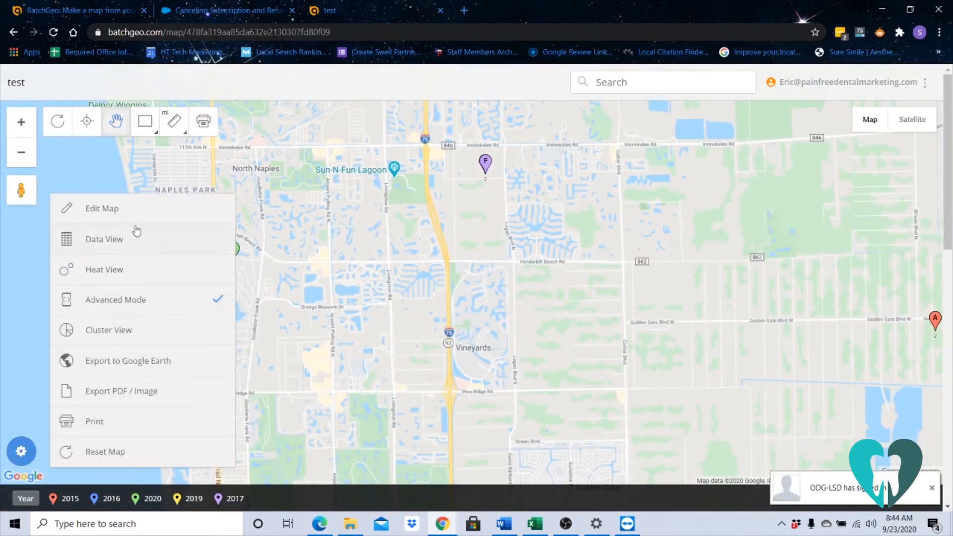
click(117, 245)
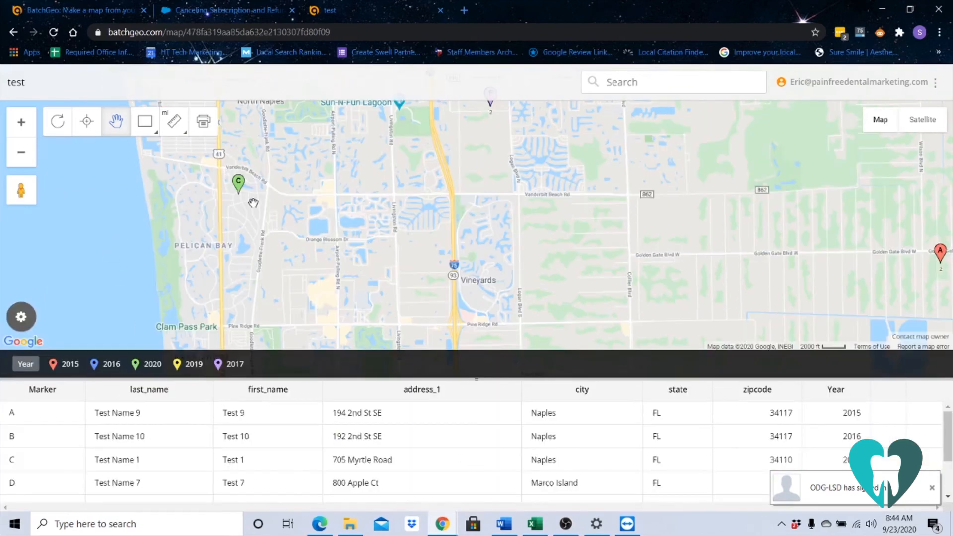
View the record details of marker C on the map and close them.
click(239, 184)
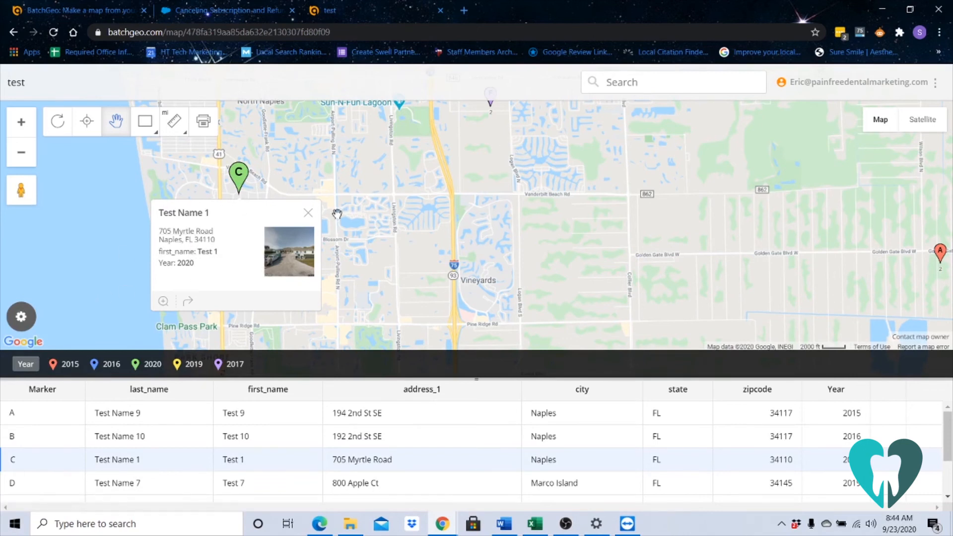
click(307, 212)
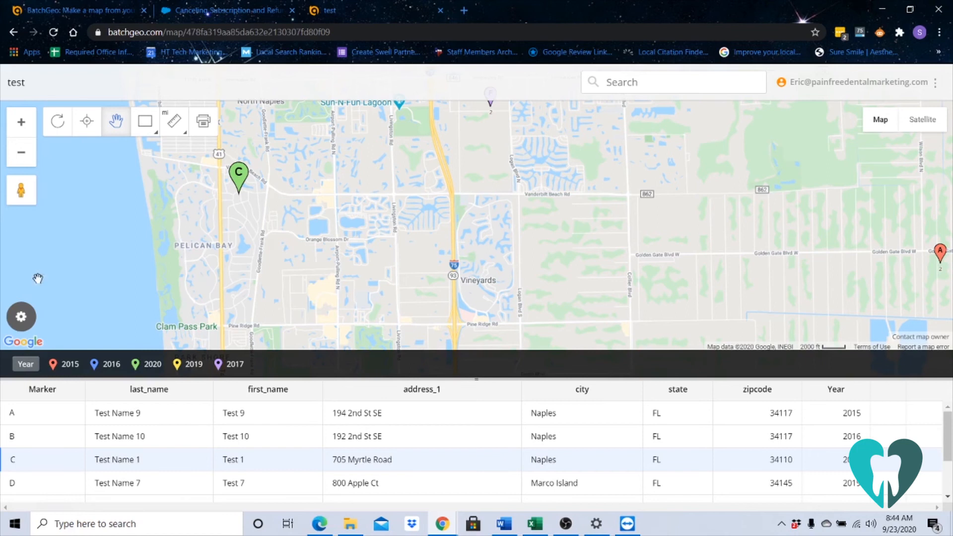
click(29, 325)
click(115, 307)
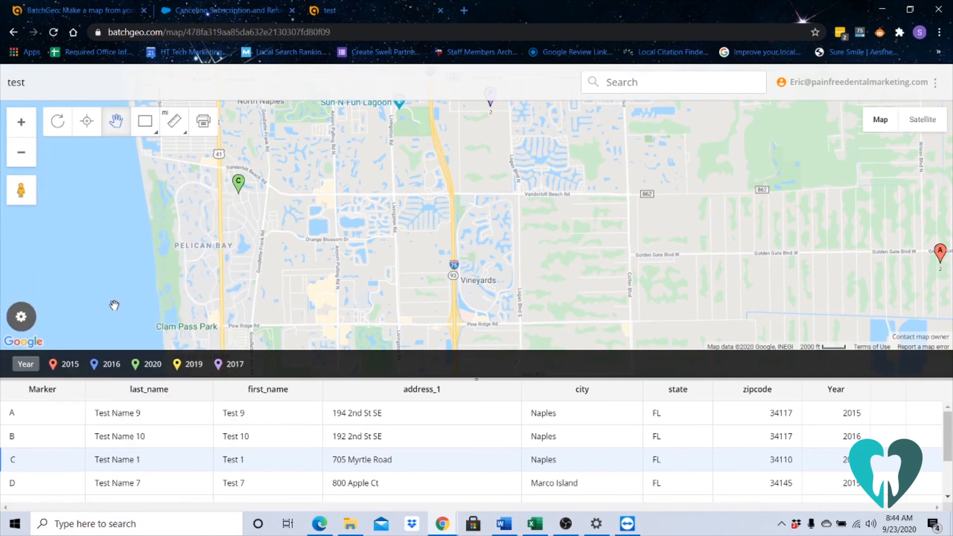
Survey the year-coloured markers across the wider Naples area and switch to the BatchGeo support article "Canceling Subscription and Refunds".
scroll(419, 255, down, 4)
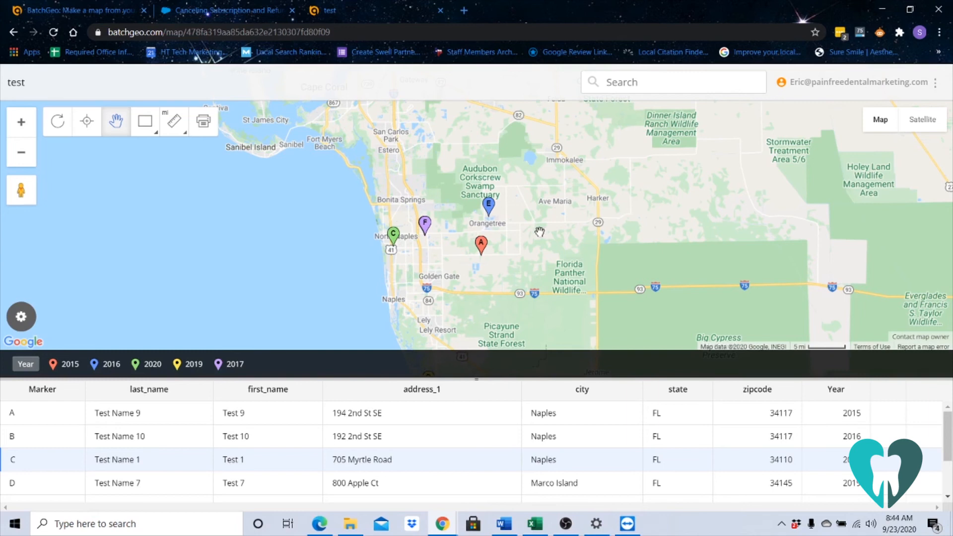
drag(539, 218, 628, 212)
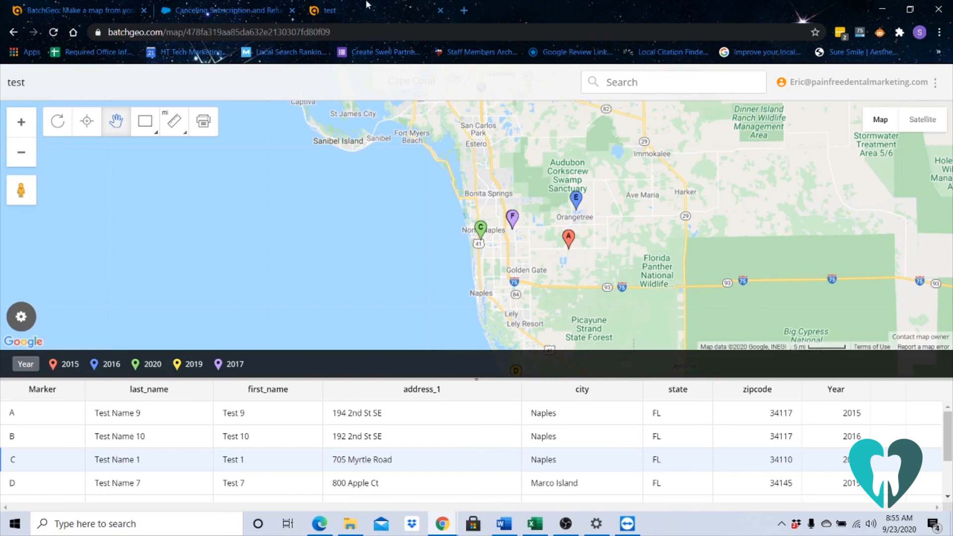
click(228, 12)
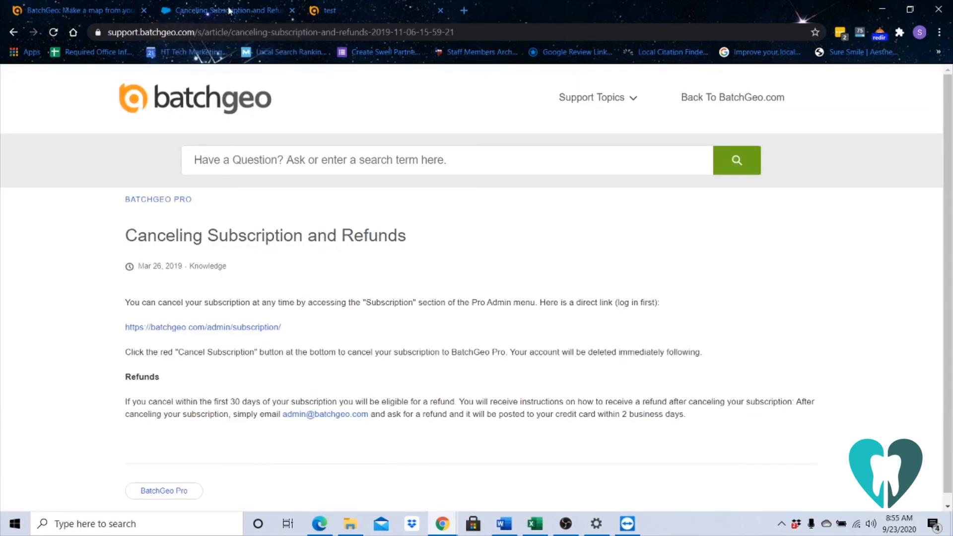